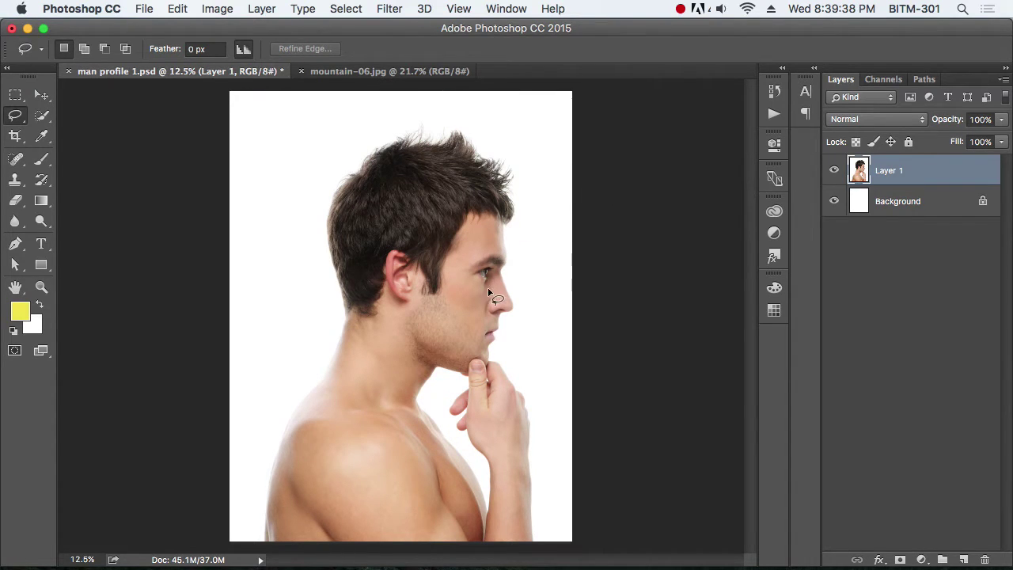
Draw a loose Lasso selection around the man's head, neck and back on Layer 1.
key(super+minus)
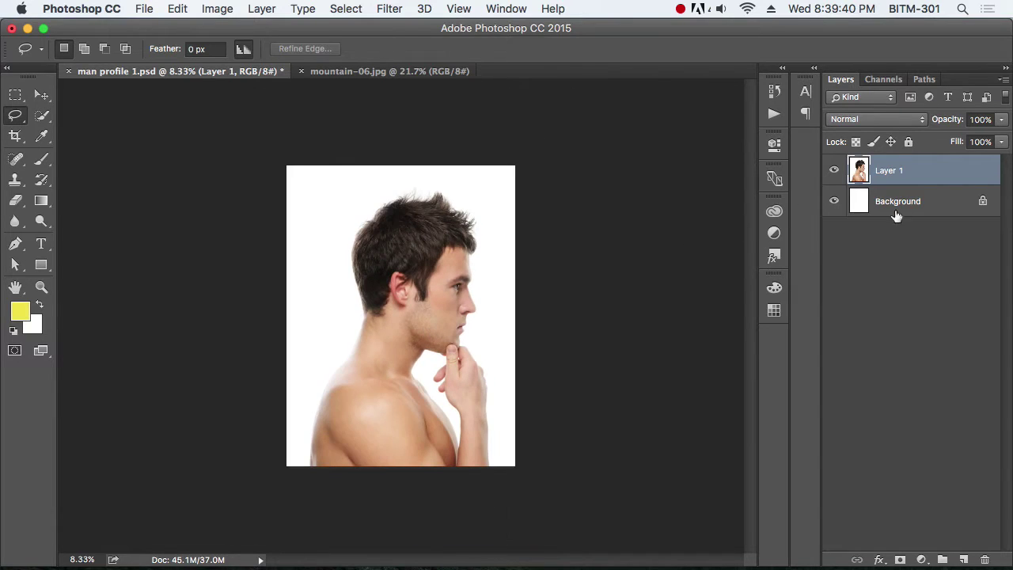
click(834, 170)
click(835, 171)
mouse_move(475, 204)
mouse_down()
mouse_move(396, 185)
mouse_move(339, 264)
mouse_move(333, 373)
mouse_move(303, 467)
mouse_move(493, 504)
mouse_up()
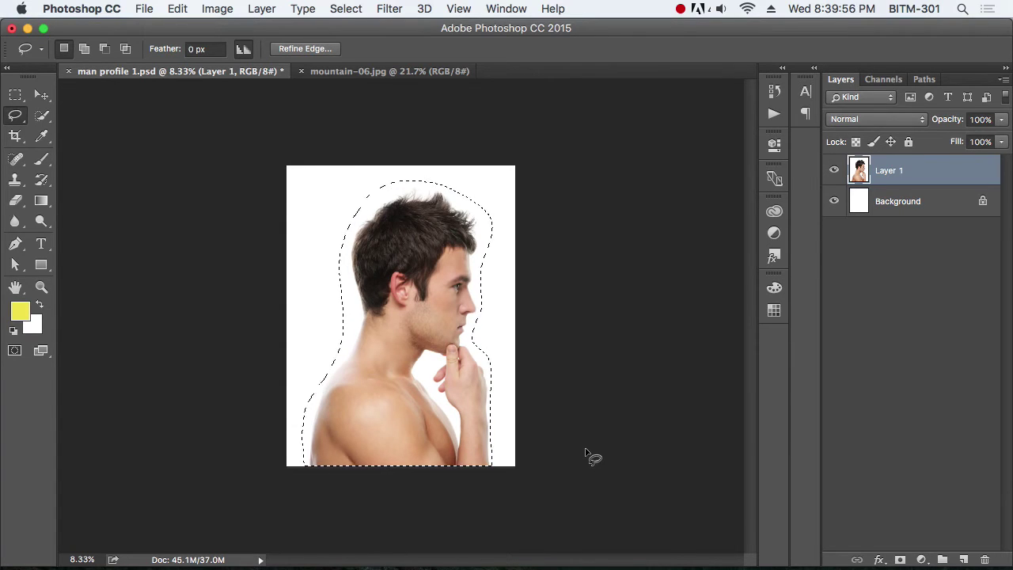
click(297, 50)
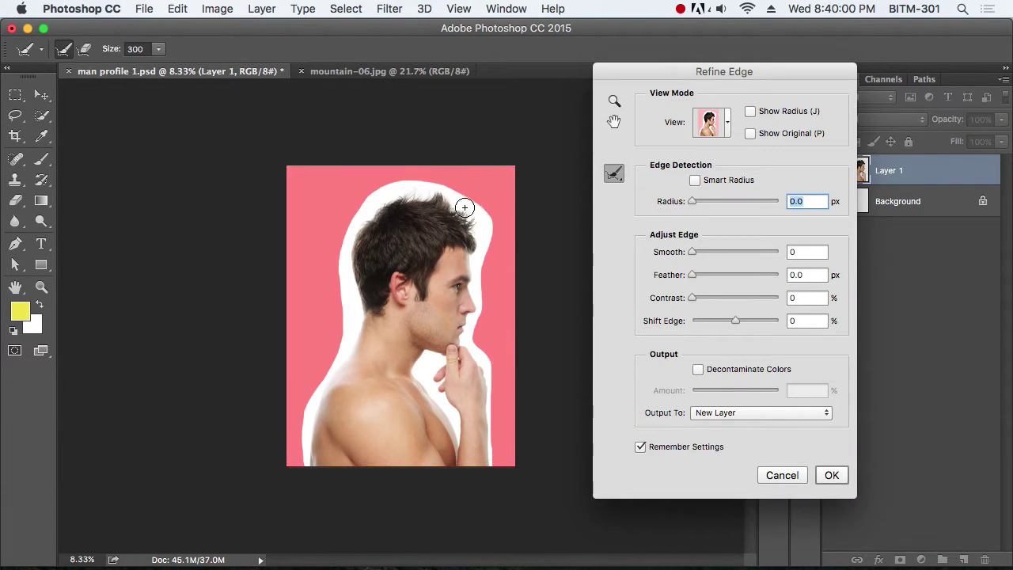
Set the Refine Radius brush to 250 and paint over the top hair edges.
scroll(464, 208, up, 1)
scroll(459, 230, up, 1)
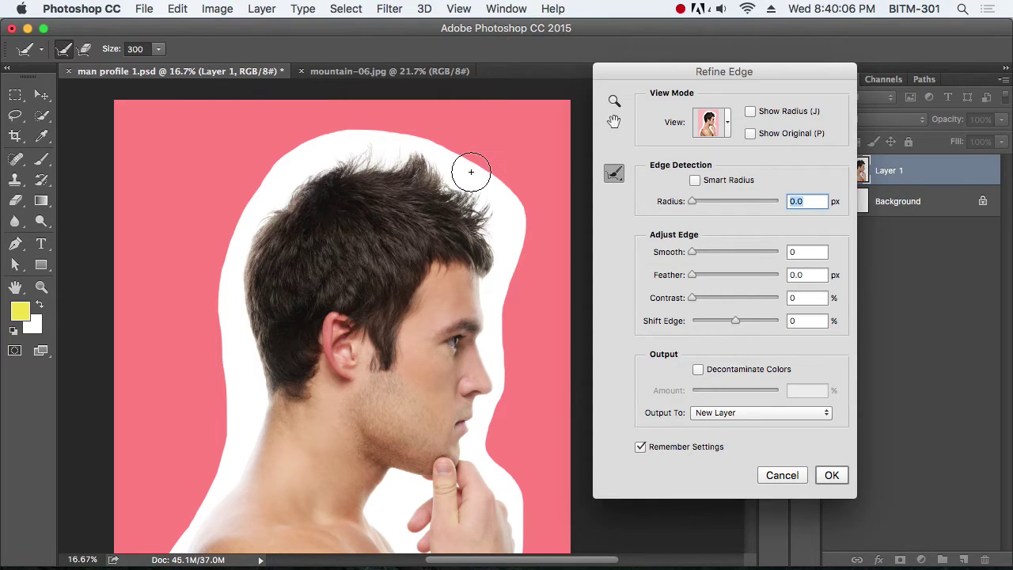
key(bracketleft)
key(bracketright)
key(bracketright)
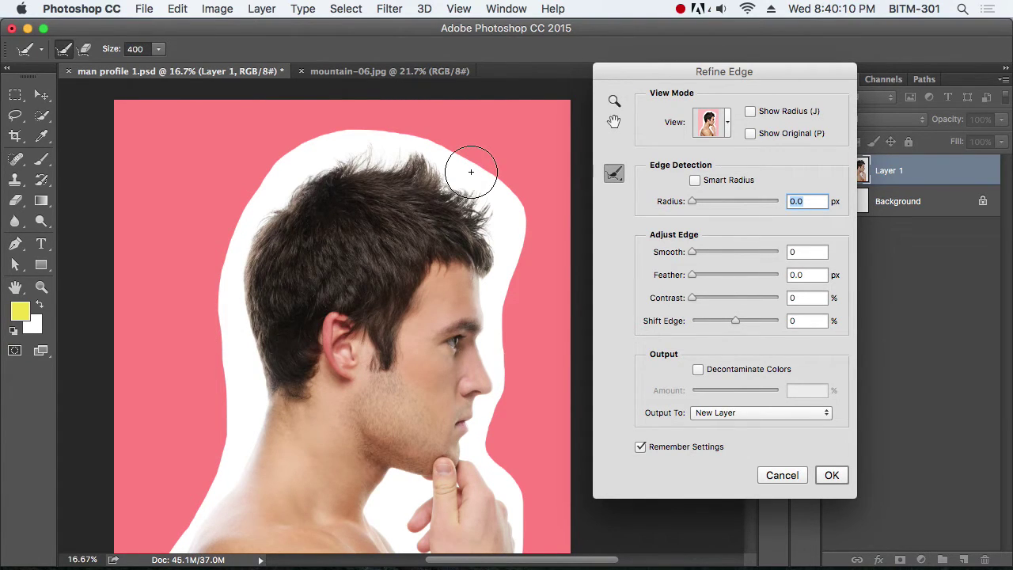
key(bracketleft)
key(bracketleft)
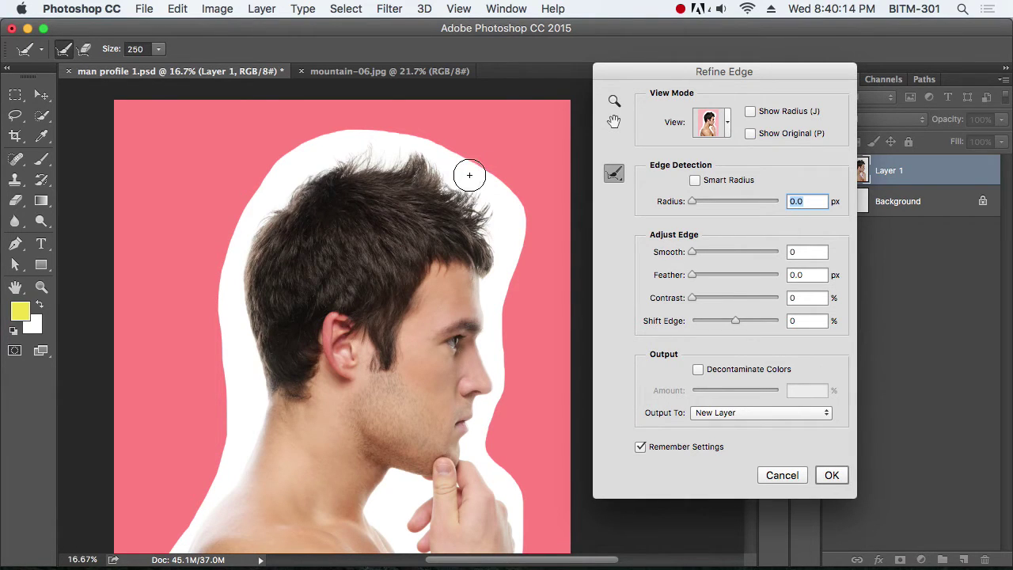
mouse_move(480, 174)
mouse_down()
mouse_move(473, 205)
mouse_move(405, 149)
mouse_move(351, 141)
mouse_move(356, 151)
mouse_up()
drag(423, 160, 416, 166)
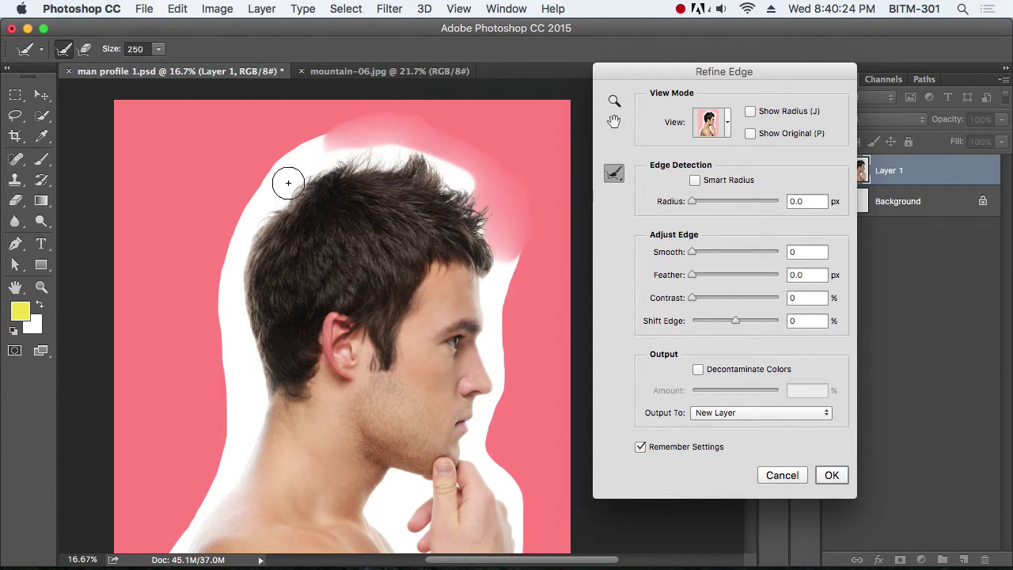
drag(415, 166, 308, 149)
Refine the left hair, neck, shoulder, forehead, nose, chin and hand edges with the brush.
mouse_move(238, 229)
mouse_down()
mouse_move(234, 272)
mouse_move(249, 230)
mouse_move(510, 252)
mouse_move(519, 494)
mouse_up()
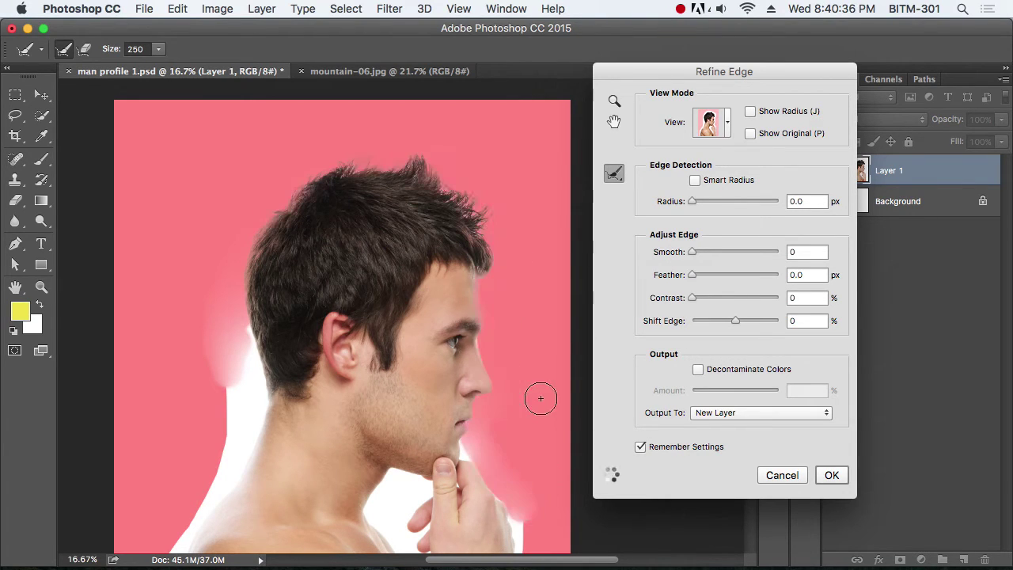
drag(529, 402, 506, 151)
drag(500, 261, 506, 450)
key(ctrl+z)
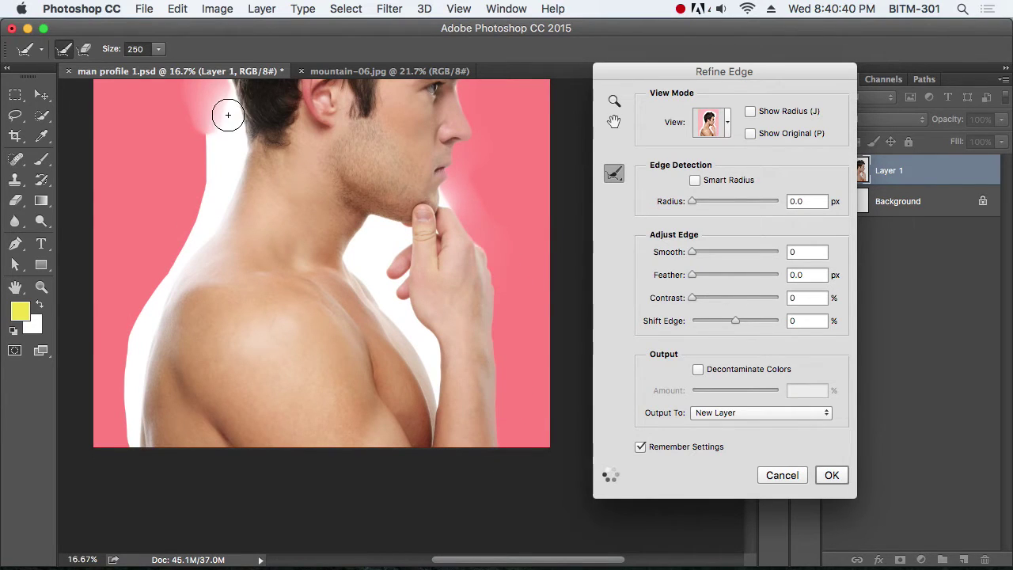
mouse_move(201, 239)
mouse_down()
mouse_move(215, 135)
mouse_move(131, 414)
mouse_move(122, 382)
mouse_move(163, 244)
mouse_move(226, 115)
mouse_move(270, 301)
mouse_up()
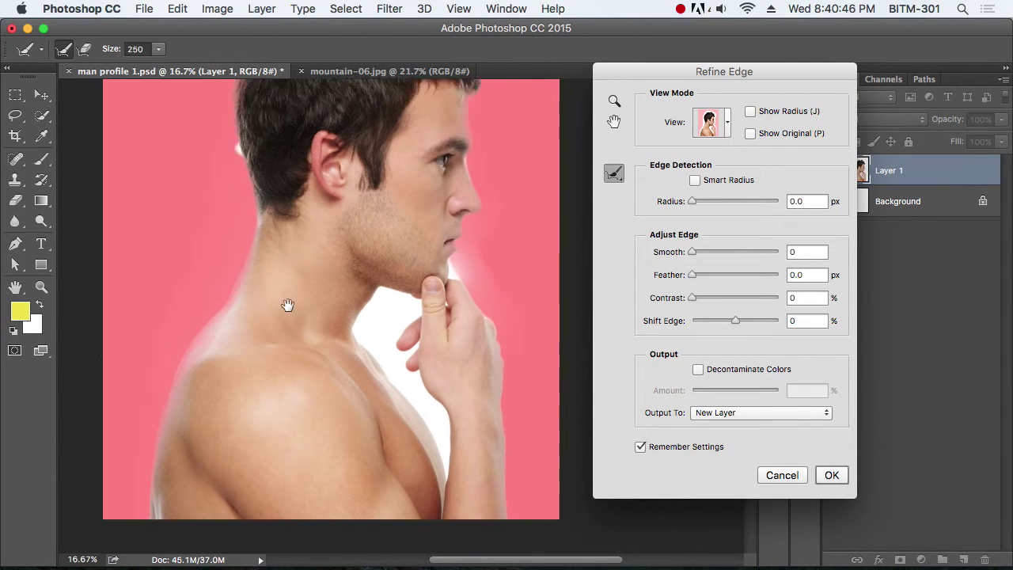
drag(251, 244, 243, 336)
drag(459, 305, 458, 325)
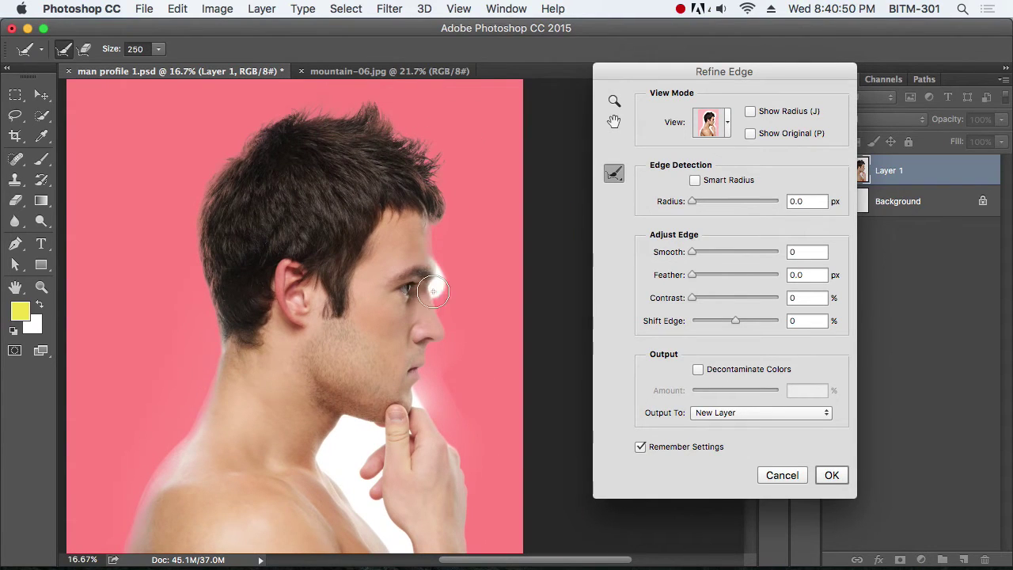
drag(429, 388, 482, 432)
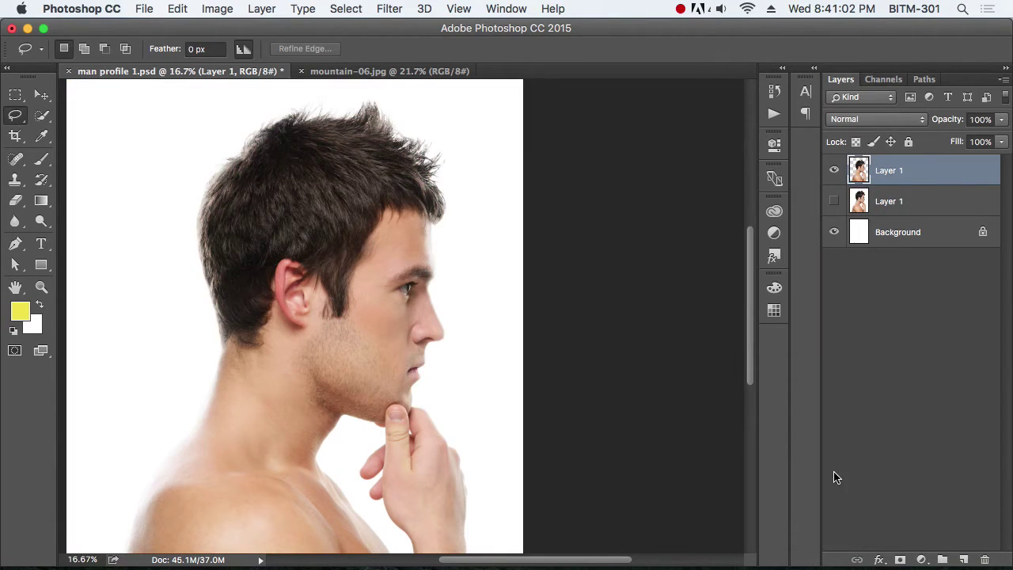
Add a yellow-filled Layer 2 beneath the cut-out, then reselect the cut-out Layer 1.
click(910, 202)
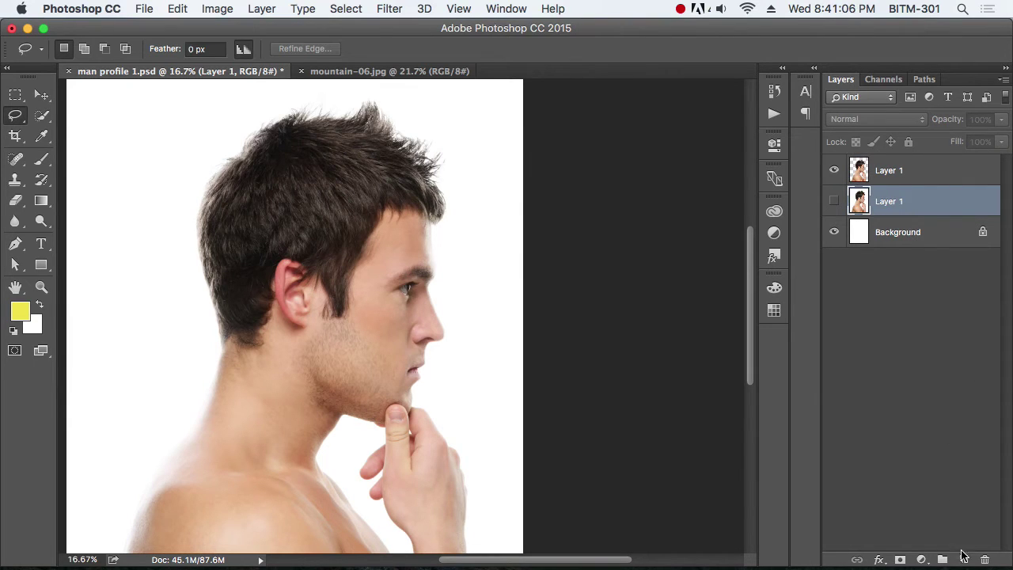
click(963, 559)
key(alt+BackSpace)
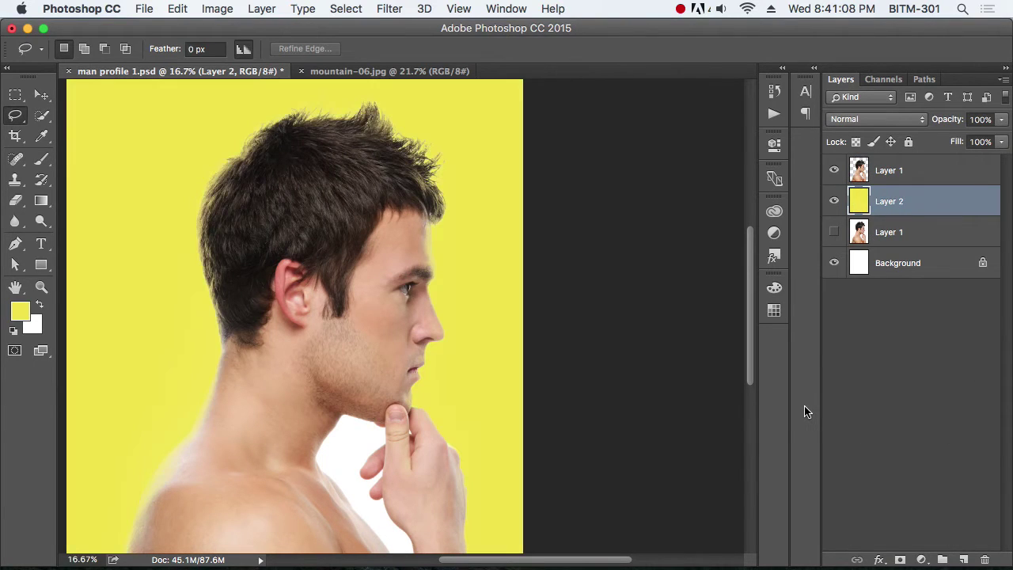
alt+click(368, 308)
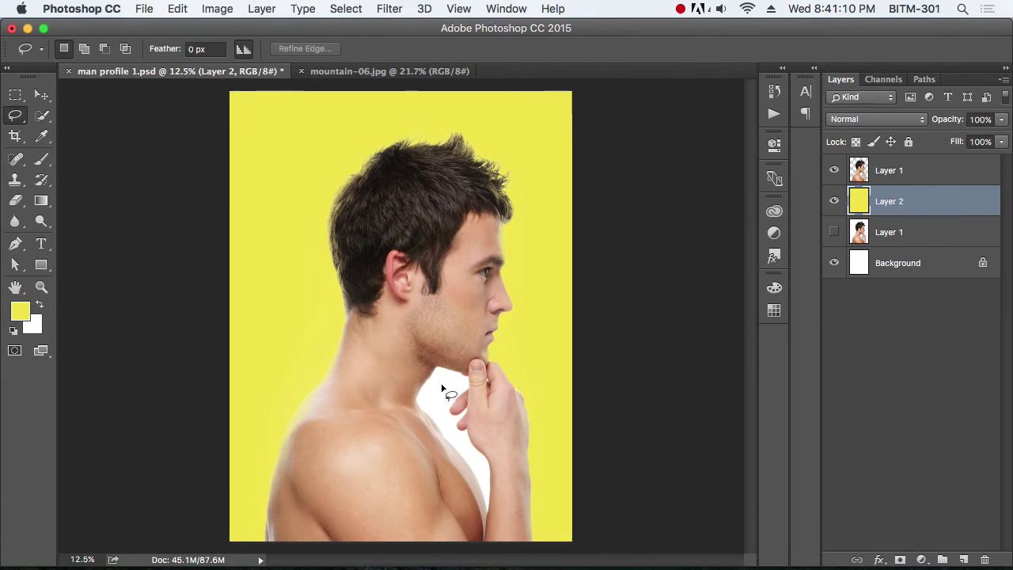
click(907, 171)
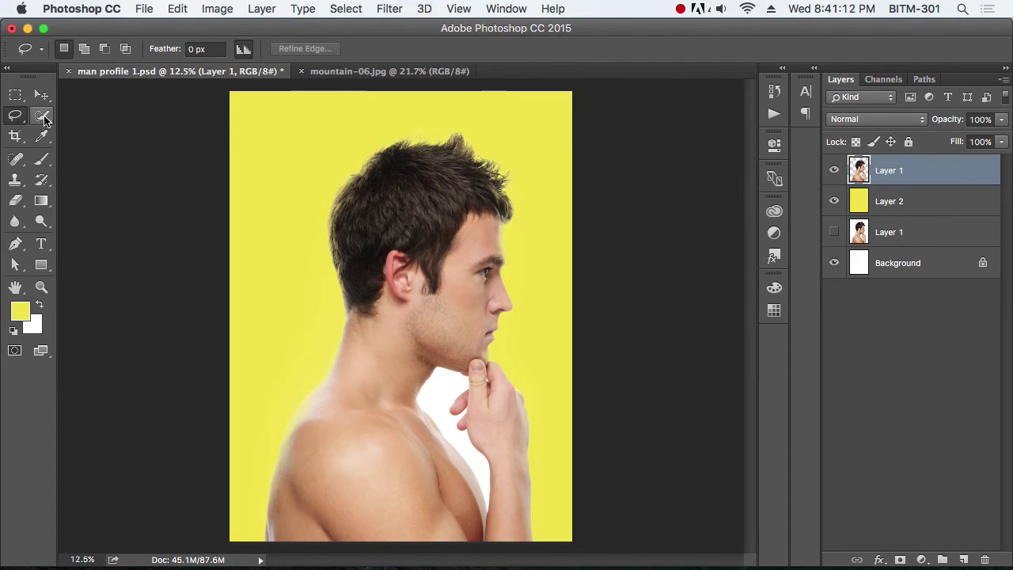
click(42, 117)
Delete the white chin–shoulder gap with Quick Selection, deselect, then select all.
click(103, 111)
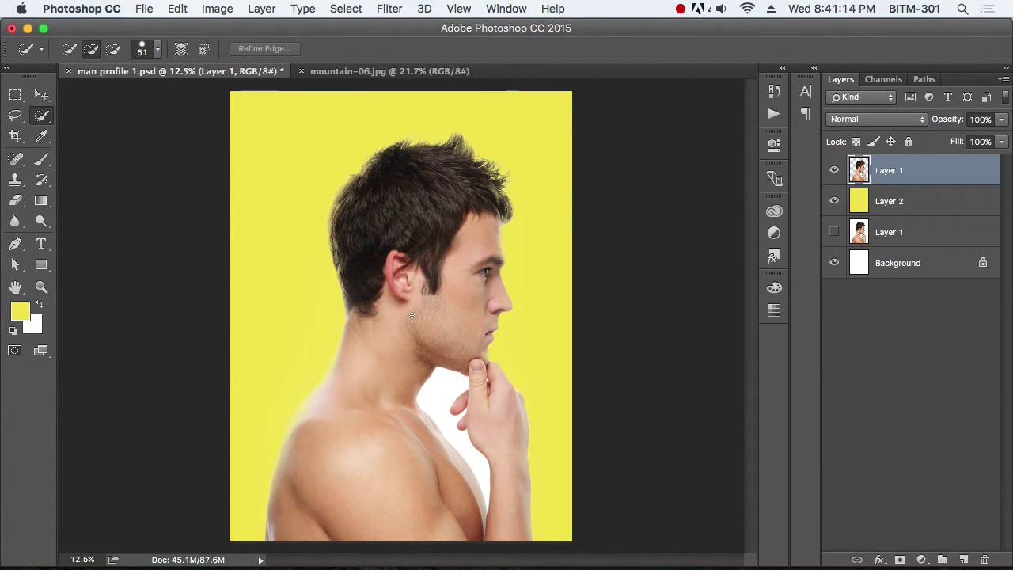
click(437, 397)
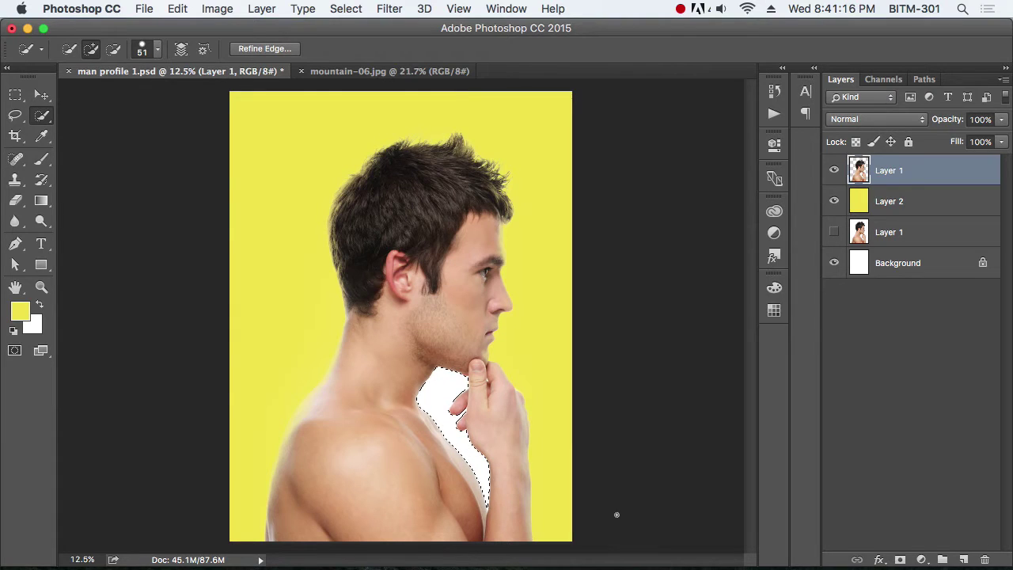
key(Delete)
key(m)
key(ctrl+d)
key(ctrl+minus)
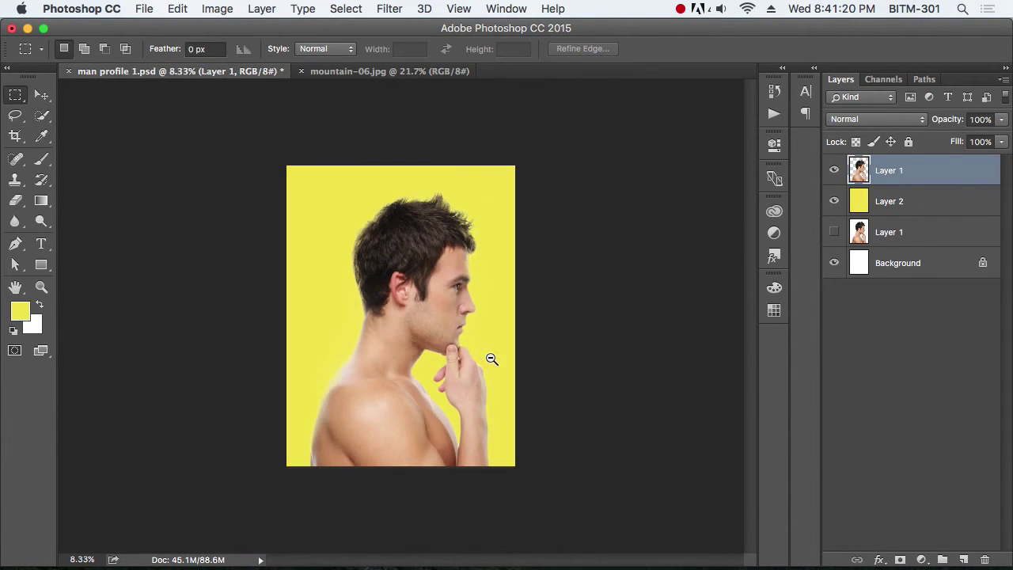
key(ctrl+a)
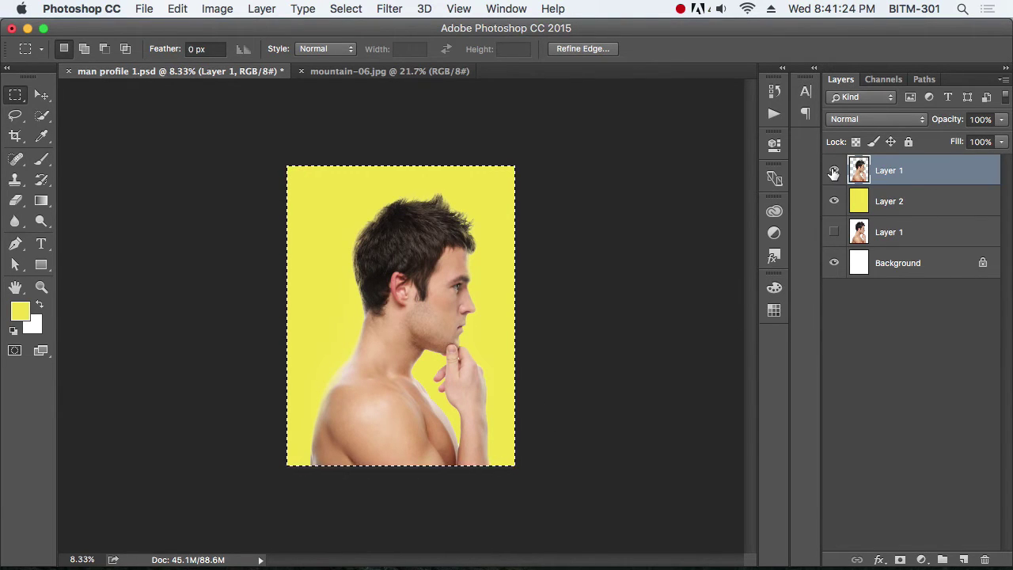
click(833, 171)
click(833, 171)
Drag the cut-out into mountain-06.jpg, scale it to about 55% and shift it over the mountain.
click(364, 72)
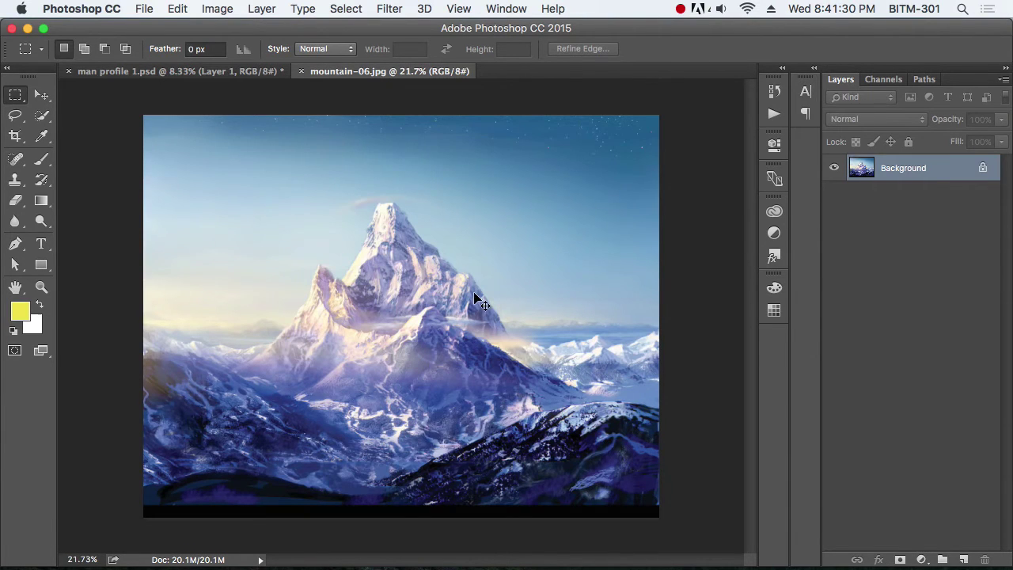
drag(475, 299, 473, 292)
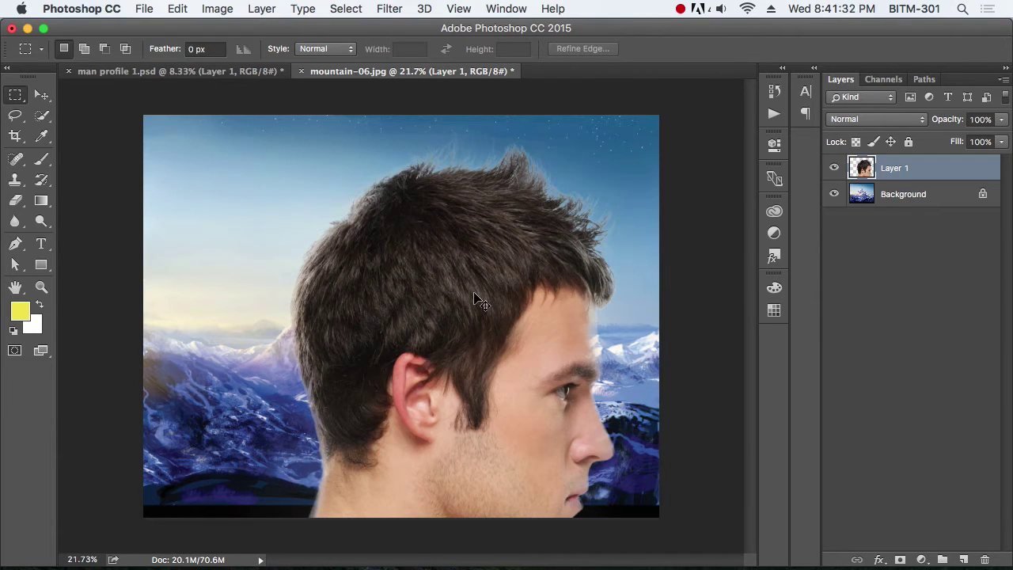
key(ctrl+t)
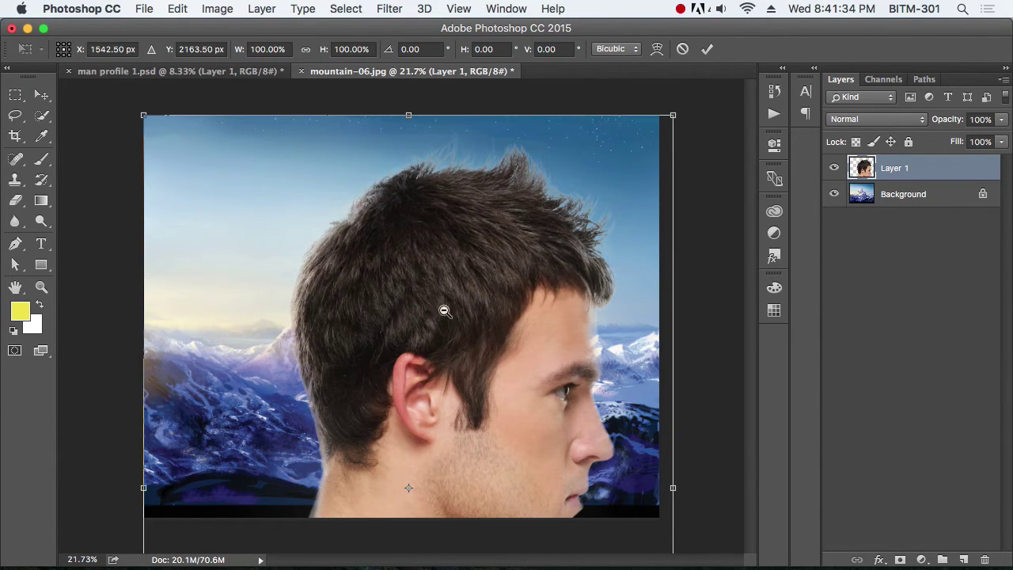
alt+click(410, 301)
alt+click(409, 300)
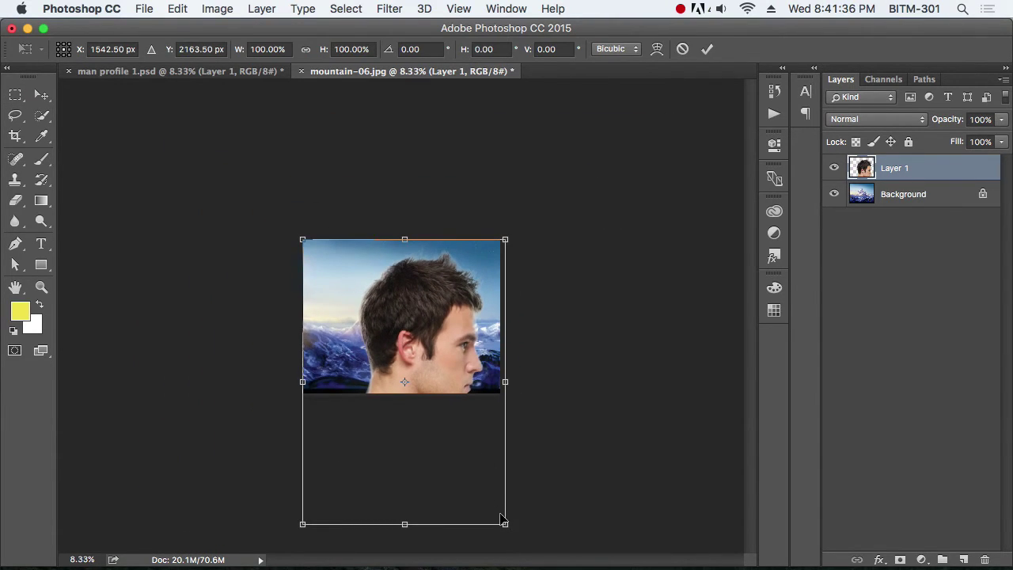
drag(502, 522, 417, 391)
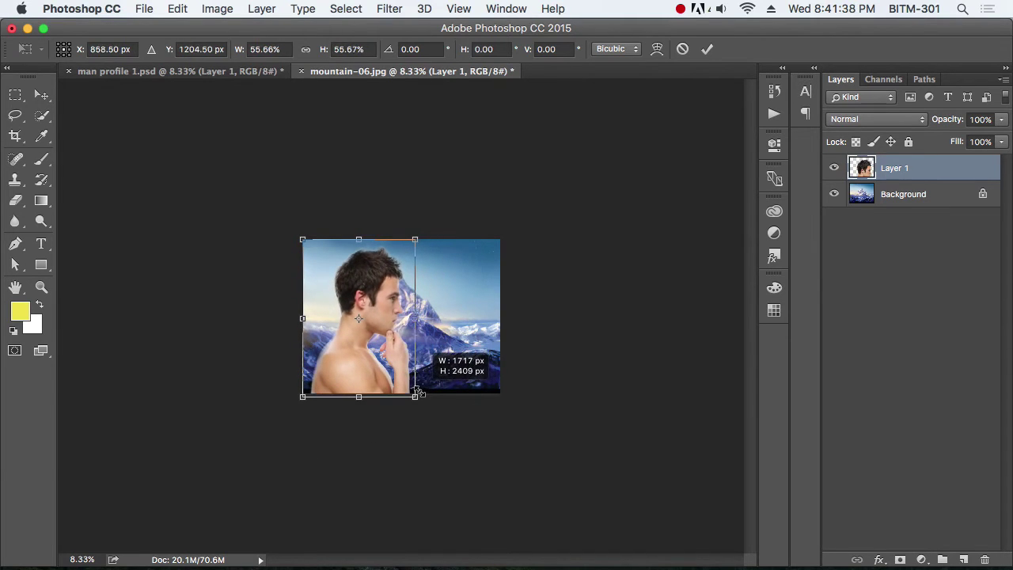
drag(380, 366, 409, 364)
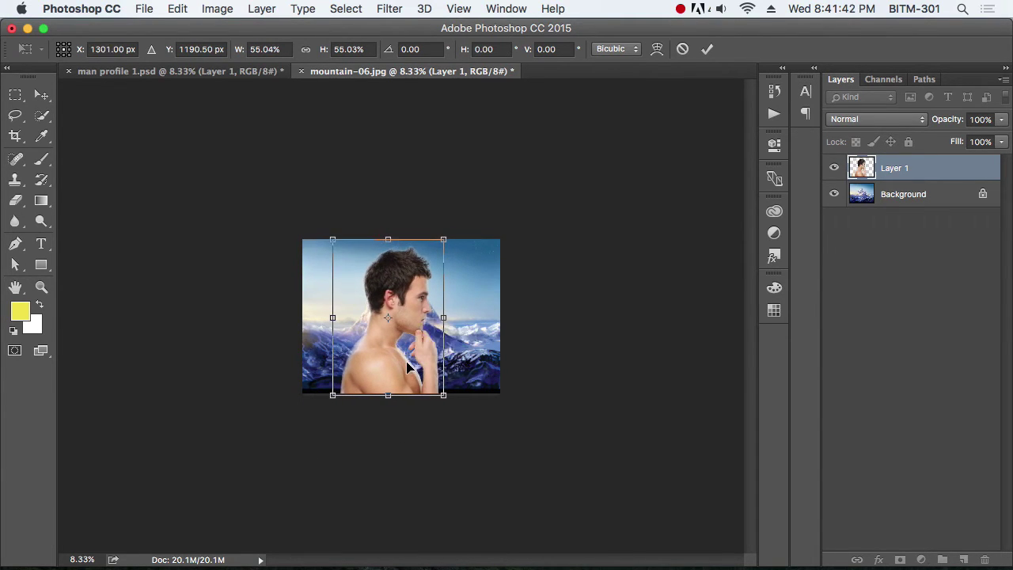
key(Return)
key(ctrl+1)
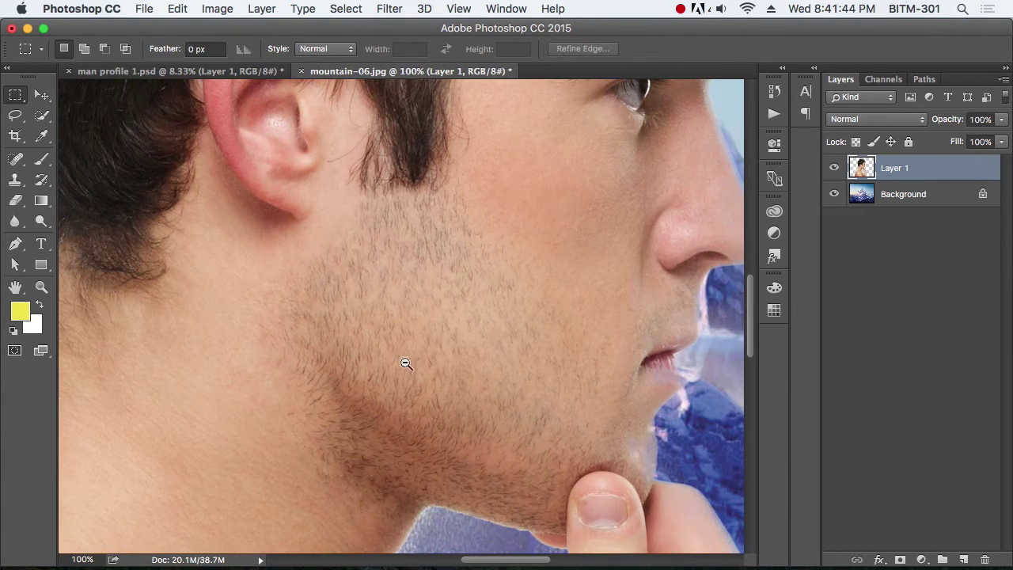
Make the Background layer of mountain-06.jpg active and select the whole canvas.
alt+click(392, 321)
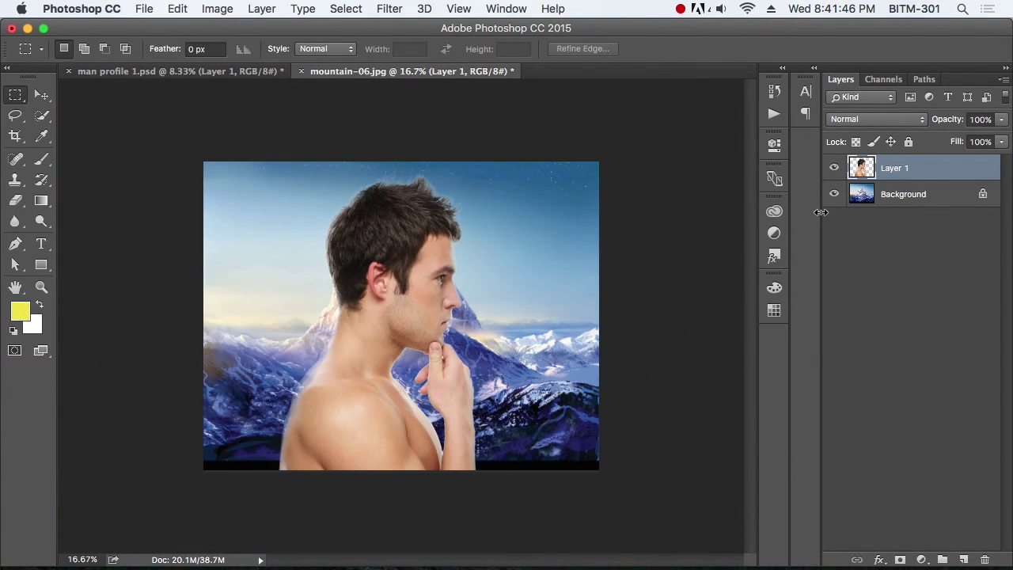
click(902, 198)
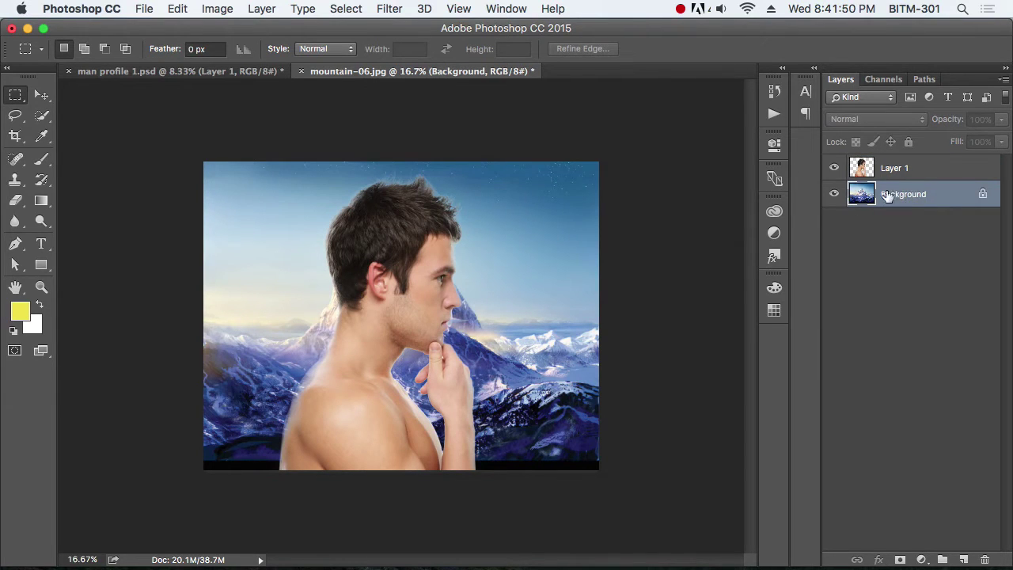
key(ctrl+a)
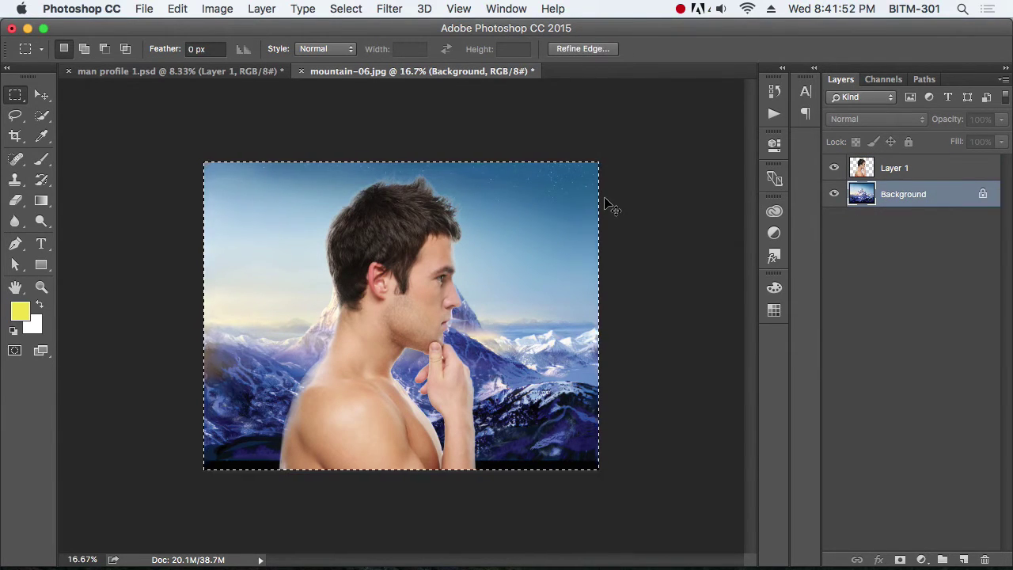
Fill the Background with white and paste the mountain as Layer 2 above it.
key(ctrl+BackSpace)
key(ctrl+v)
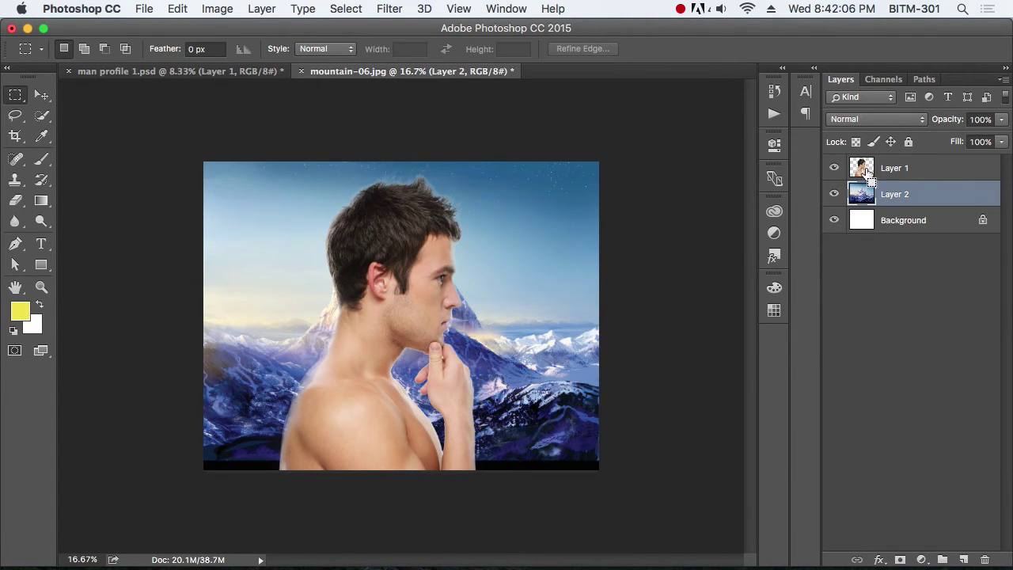
super+click(864, 173)
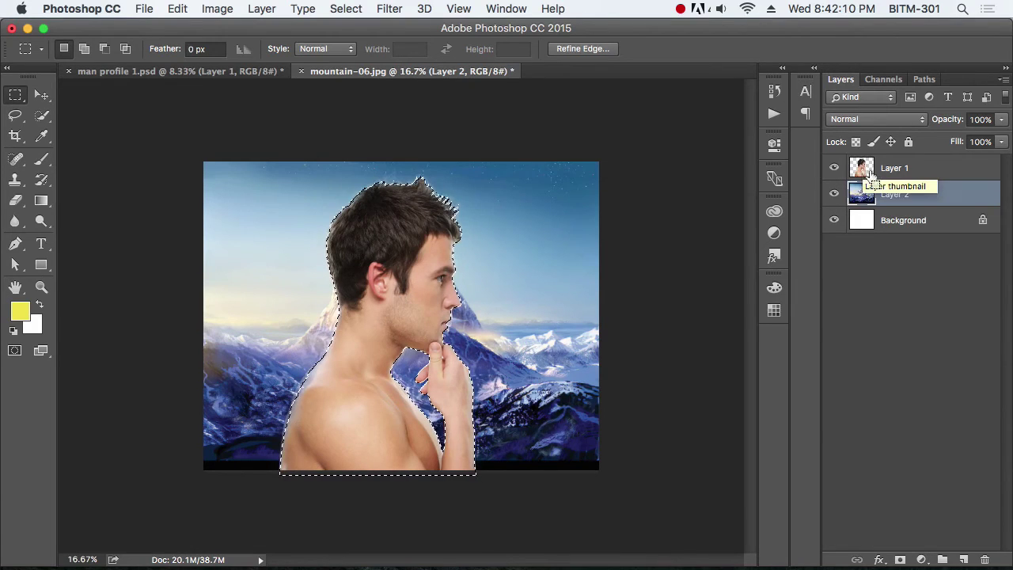
Copy the mountain inside the man's silhouette to a new Layer 3 with Layer Via Copy.
scroll(487, 328, up, 2)
scroll(502, 336, up, 1)
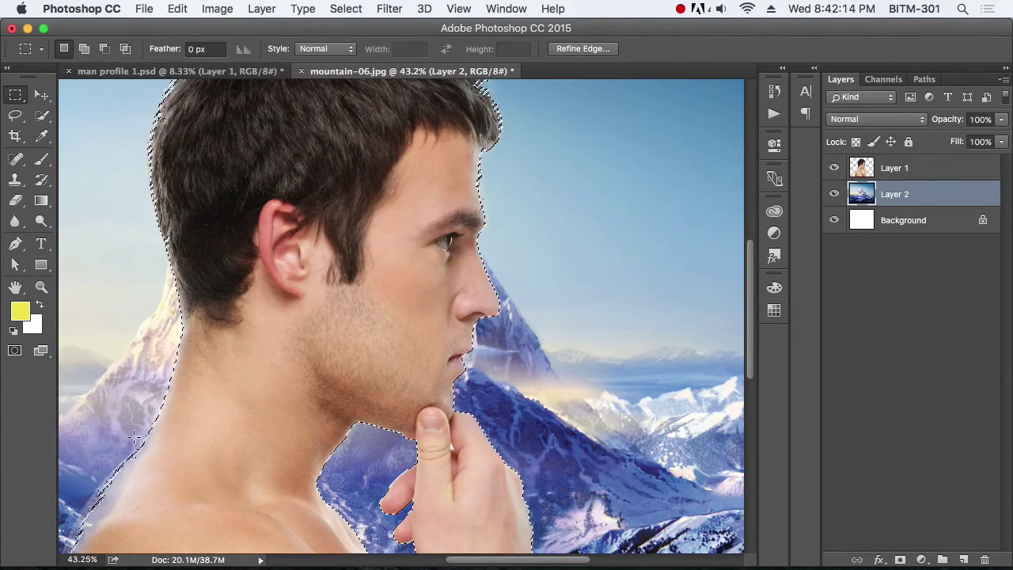
scroll(300, 355, down, 1)
scroll(317, 355, down, 1)
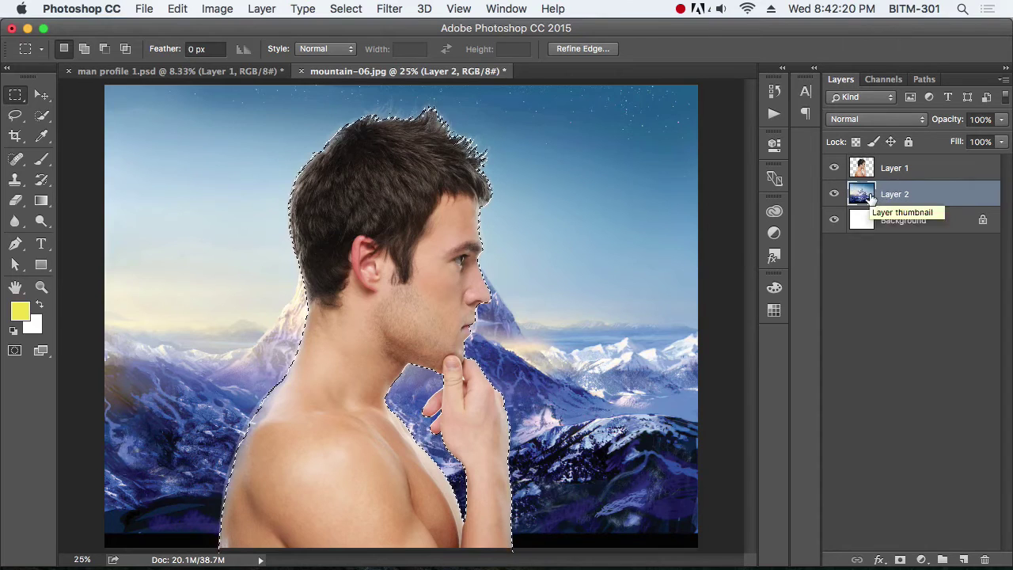
right_click(384, 191)
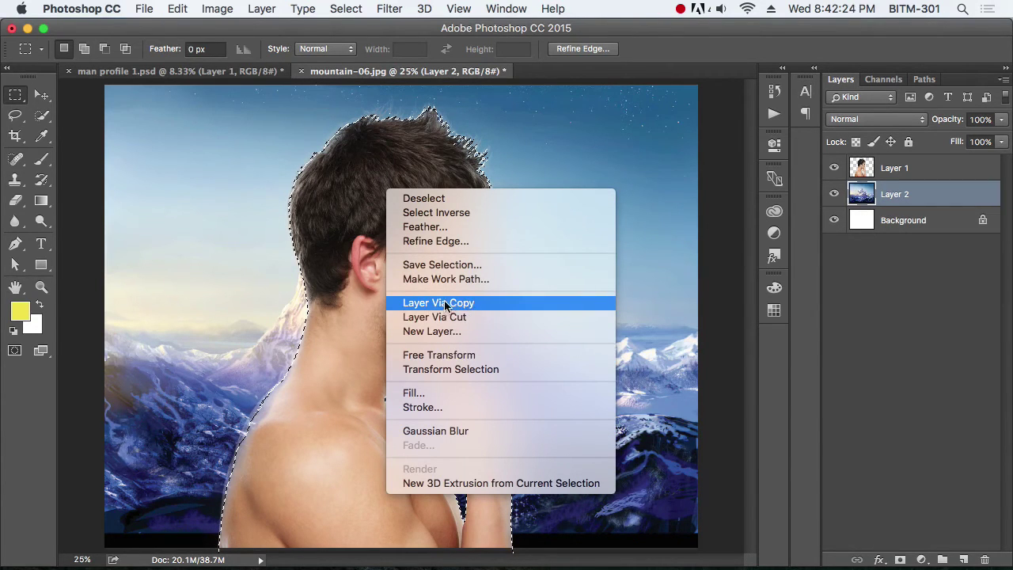
click(466, 304)
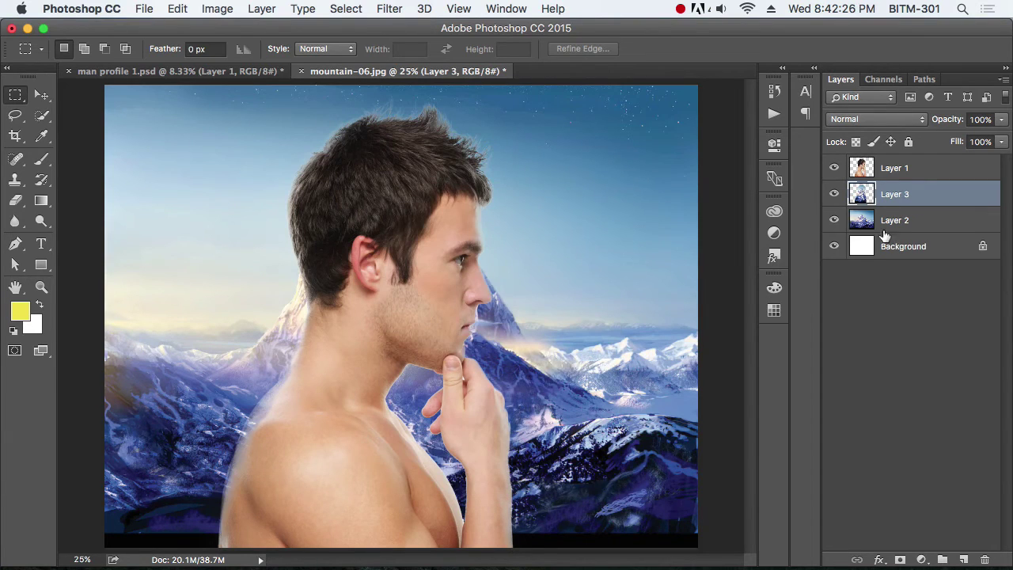
Lower the full mountain Layer 2 to 10% opacity, then show and select the man's Layer 1.
key(v)
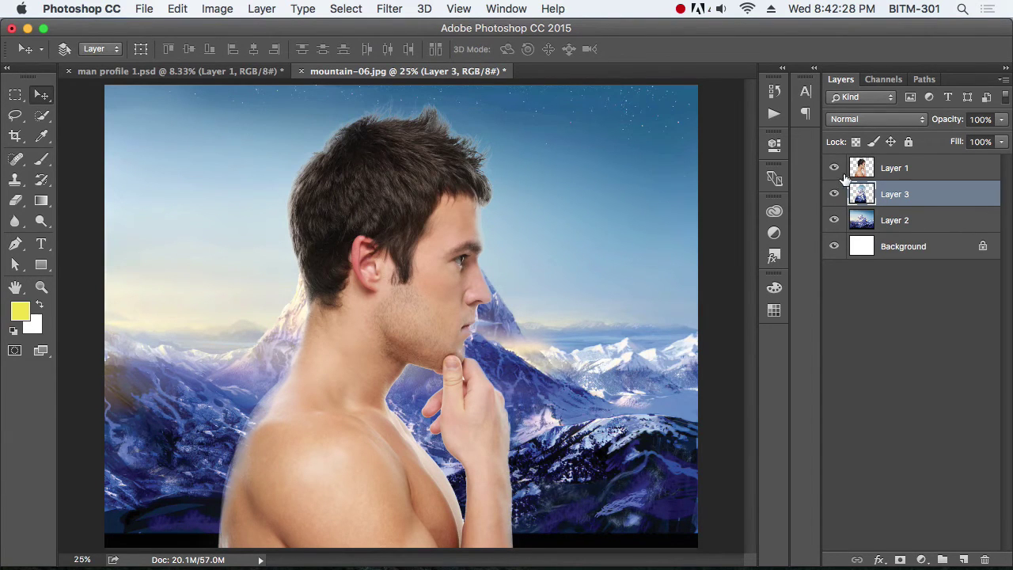
click(834, 168)
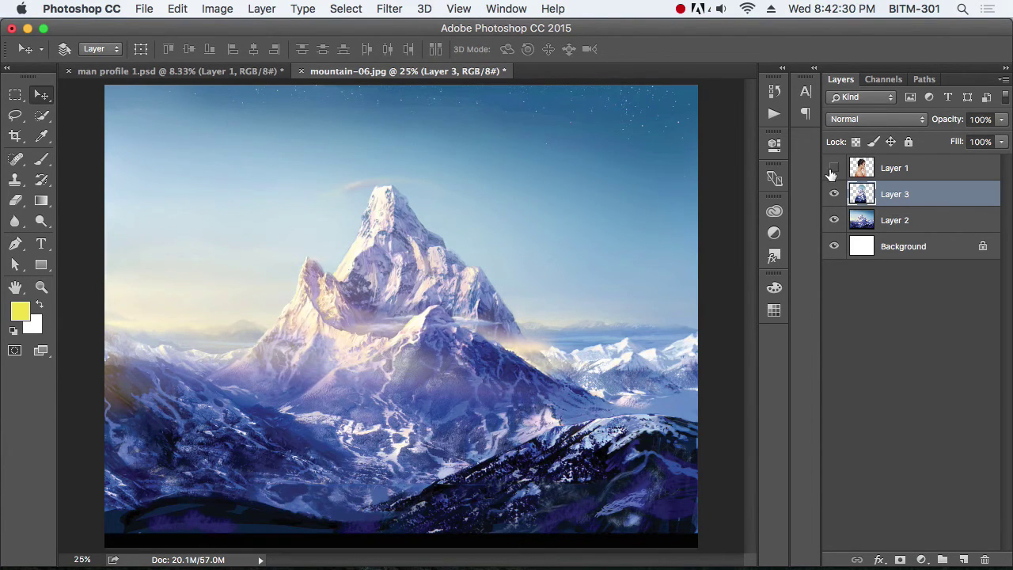
click(835, 168)
key(super+minus)
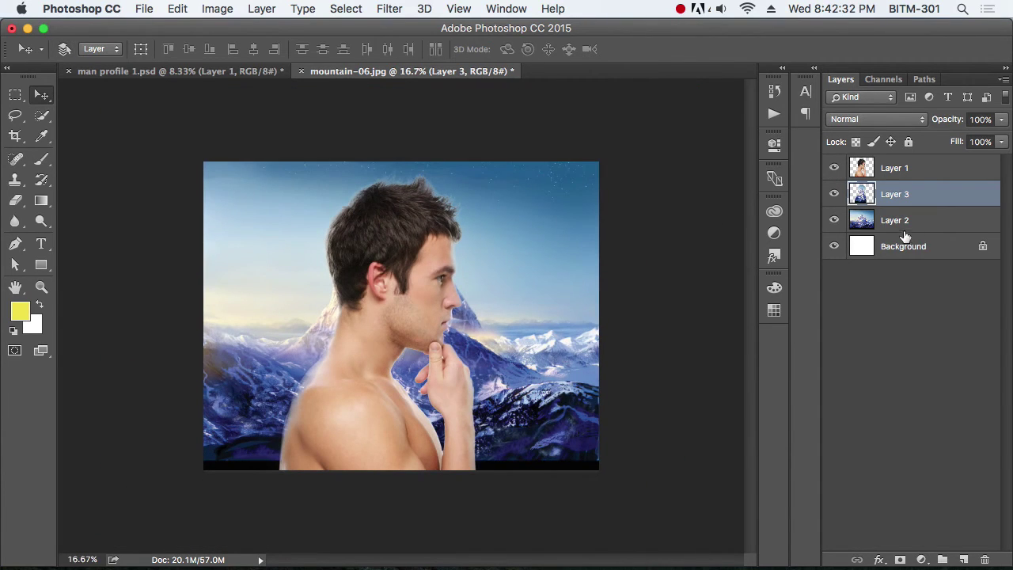
click(834, 169)
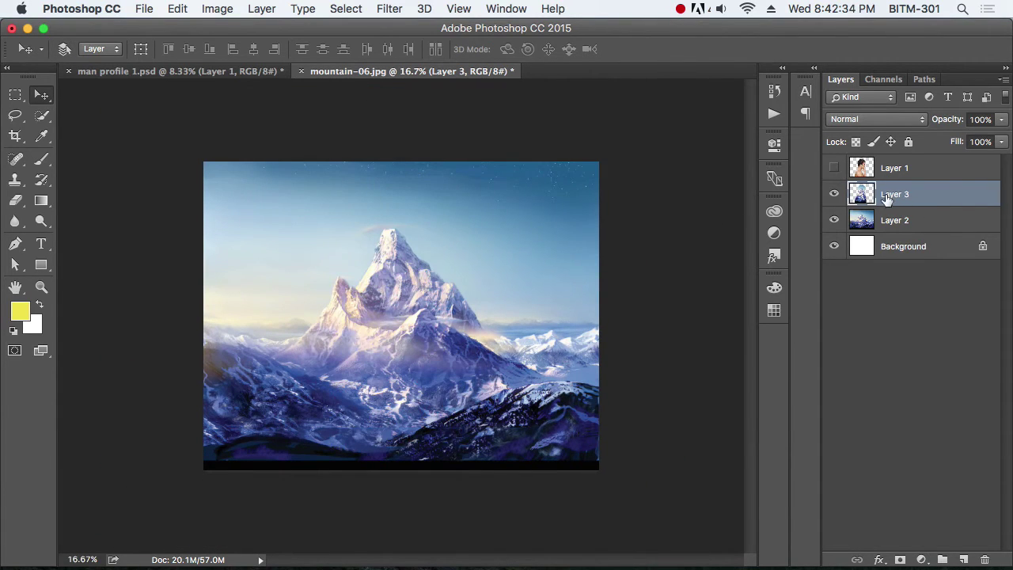
click(907, 227)
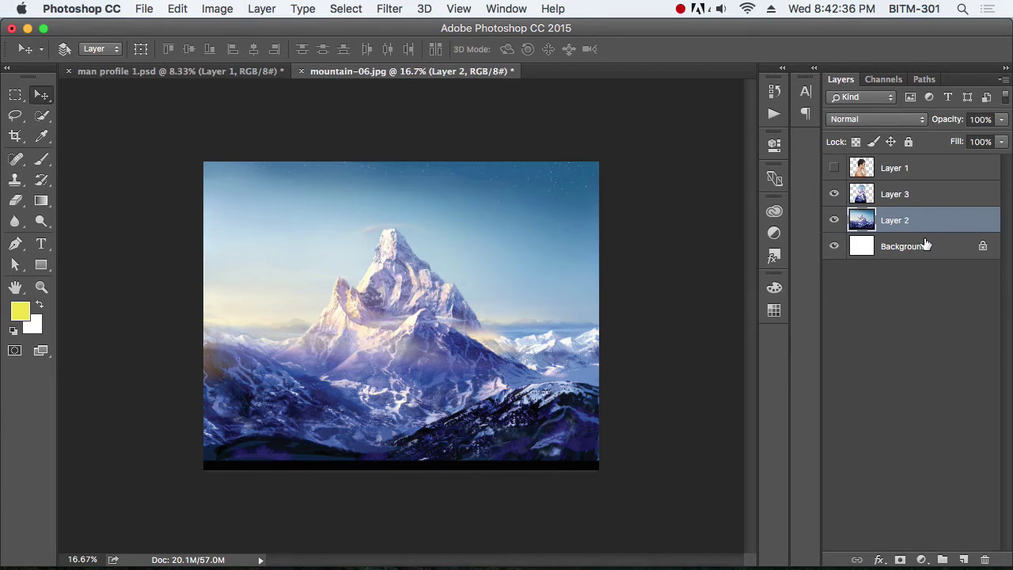
key(1)
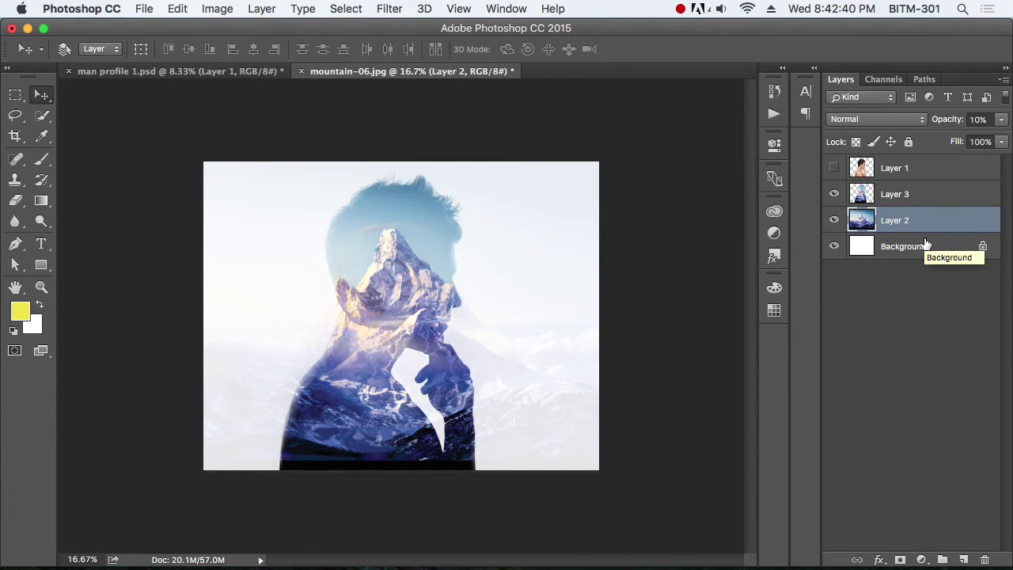
click(834, 168)
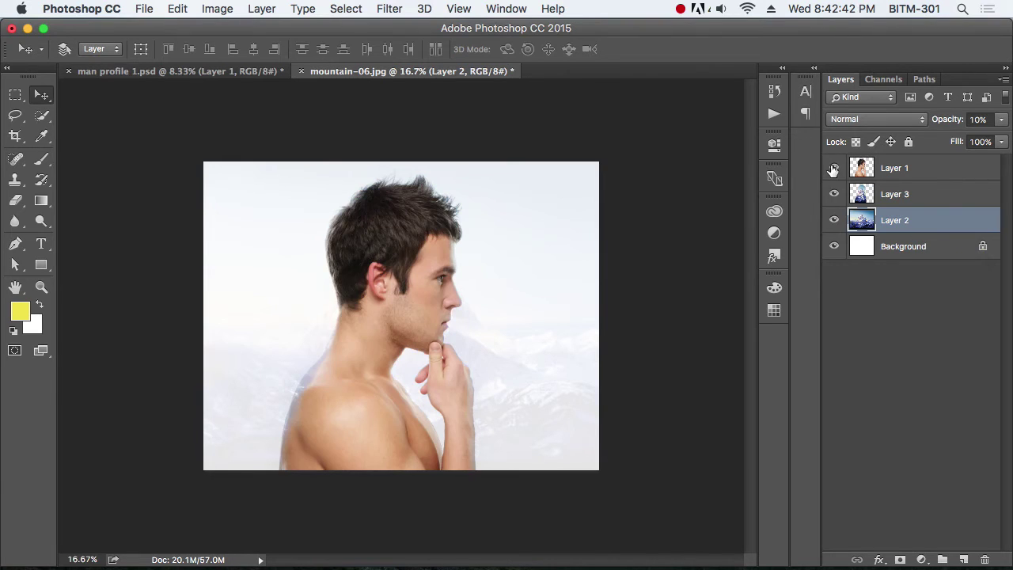
click(904, 169)
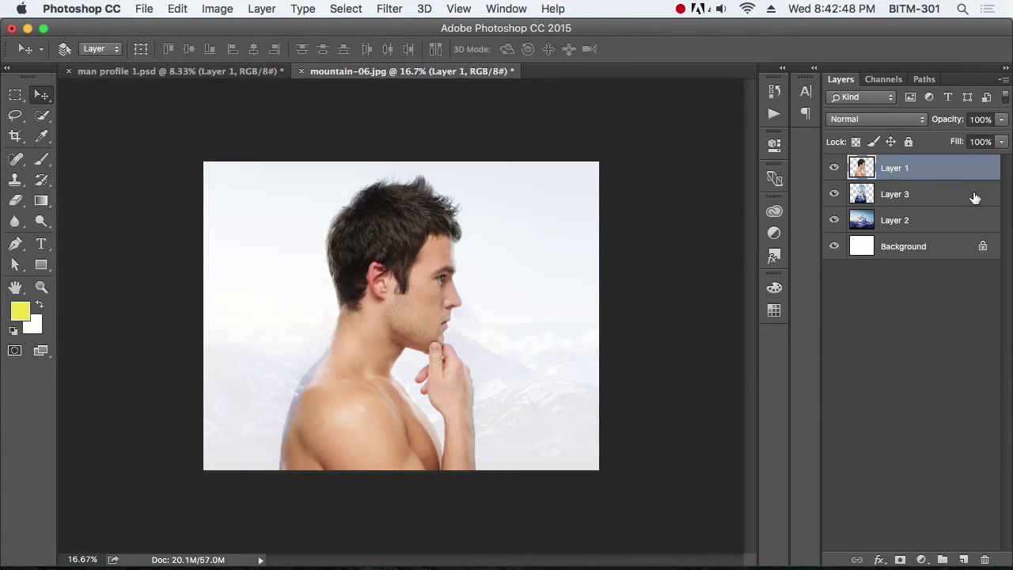
Desaturate the man's Layer 1 with Image > Adjustments > Desaturate.
click(212, 11)
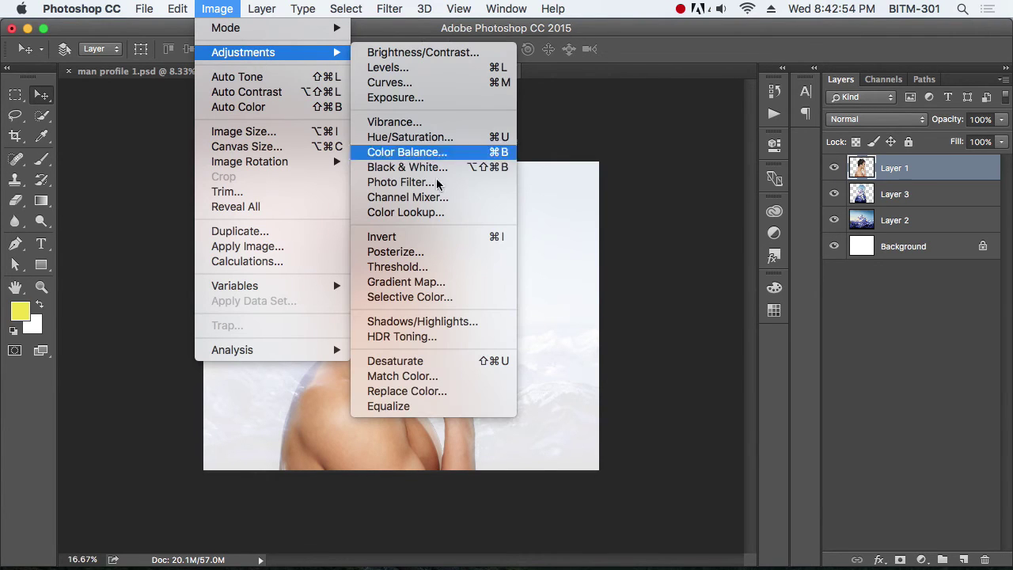
click(455, 361)
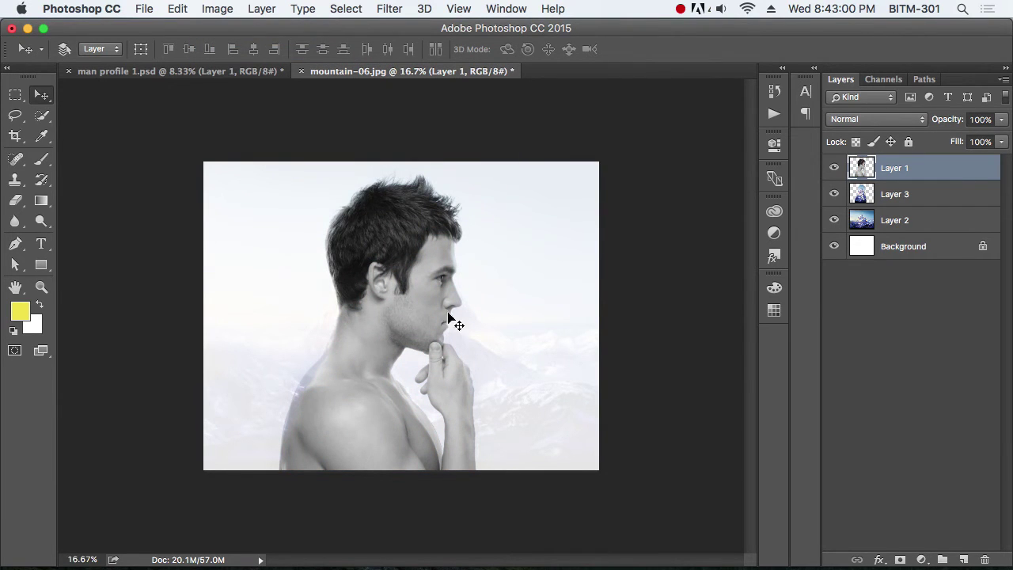
drag(404, 260, 430, 269)
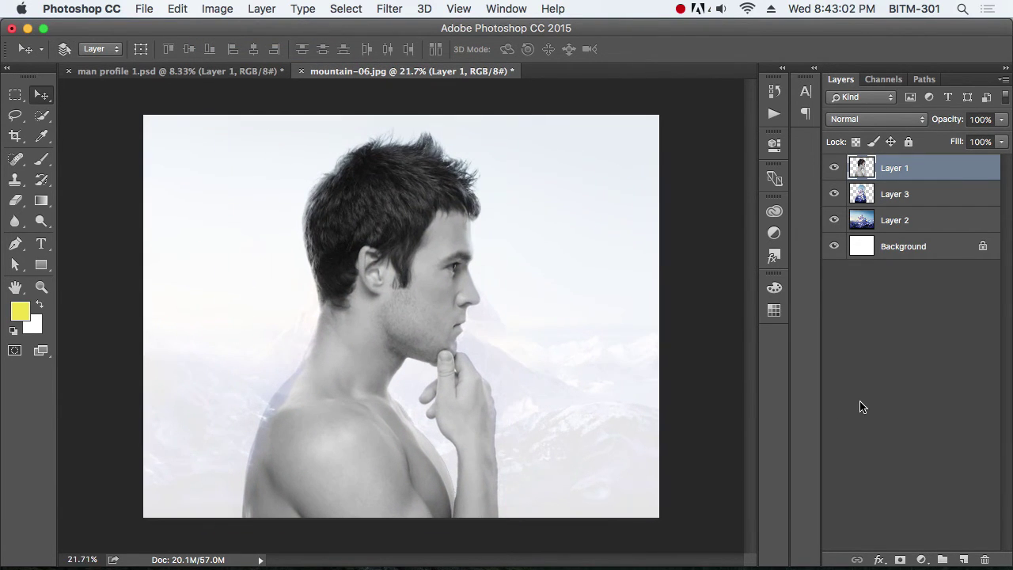
Add a layer mask to Layer 1 and paint black to reveal the mountain through the hair.
click(900, 560)
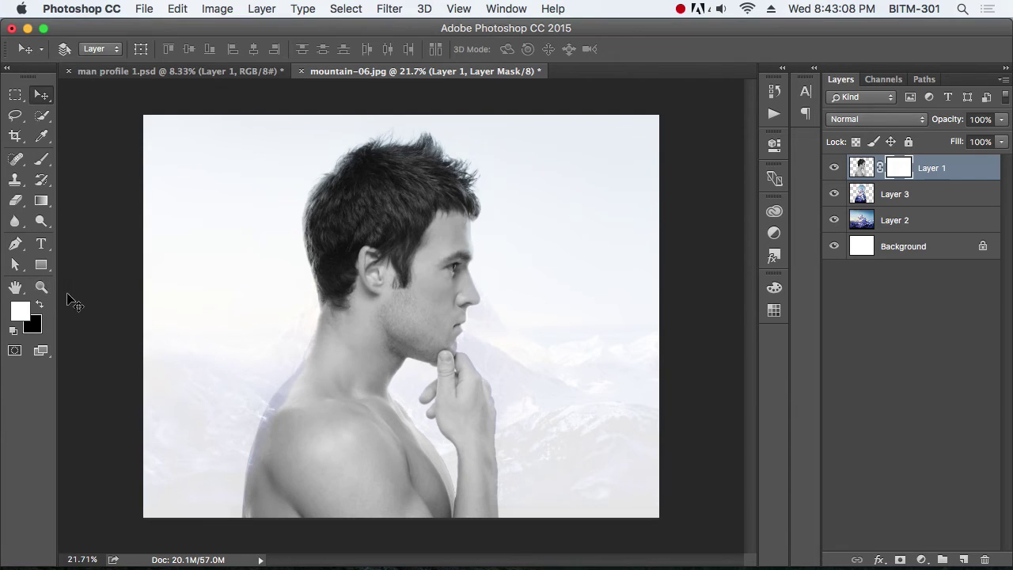
key(b)
key(x)
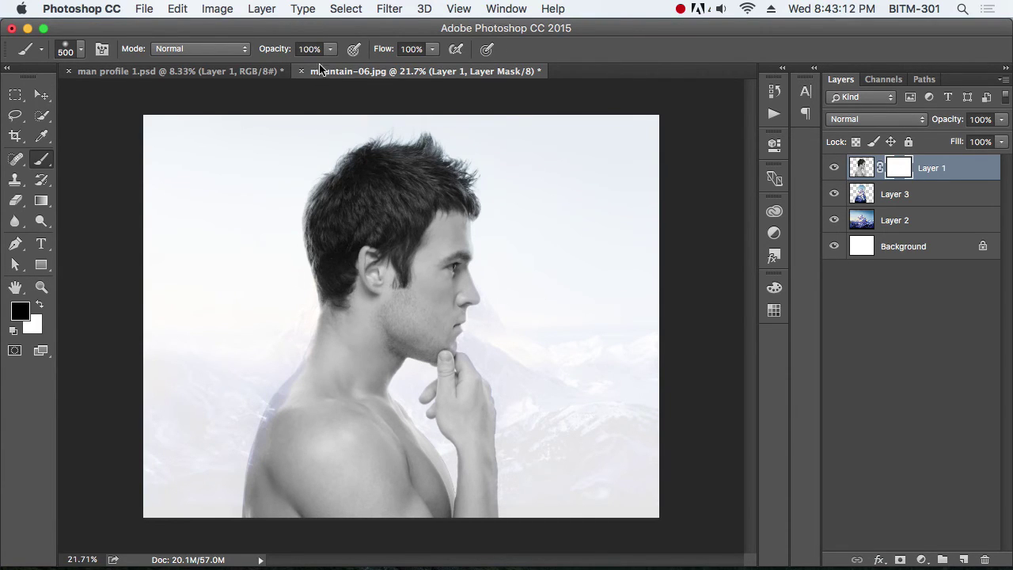
mouse_move(445, 213)
mouse_down()
mouse_move(382, 205)
mouse_move(385, 169)
mouse_move(323, 181)
mouse_move(335, 222)
mouse_move(363, 246)
mouse_move(396, 253)
mouse_move(392, 331)
mouse_move(332, 321)
mouse_move(339, 281)
mouse_move(327, 279)
mouse_move(340, 247)
mouse_move(320, 388)
mouse_move(281, 447)
mouse_move(273, 487)
mouse_move(332, 479)
mouse_move(396, 431)
mouse_move(403, 412)
mouse_move(410, 481)
mouse_move(367, 507)
mouse_move(464, 516)
mouse_move(475, 481)
mouse_up()
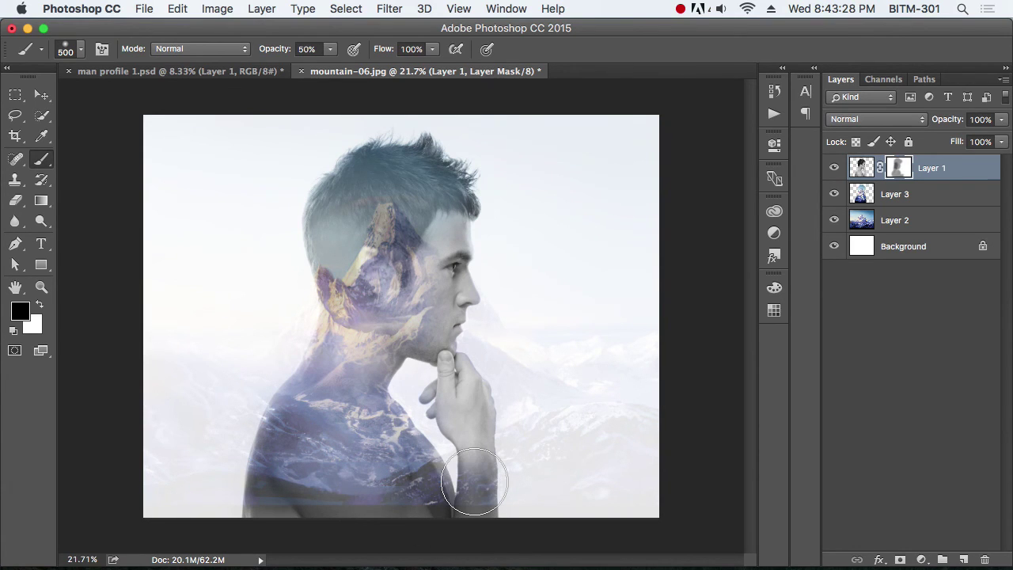
Paint the mask to blend the mountain over the chin, hand, side of head, back and bottom edge.
mouse_move(475, 481)
mouse_down()
mouse_move(455, 391)
mouse_move(424, 345)
mouse_move(454, 334)
mouse_move(420, 285)
mouse_move(443, 234)
mouse_move(421, 190)
mouse_move(385, 169)
mouse_move(425, 164)
mouse_move(344, 167)
mouse_move(327, 199)
mouse_move(364, 231)
mouse_move(400, 238)
mouse_move(362, 350)
mouse_move(419, 339)
mouse_move(452, 193)
mouse_move(461, 320)
mouse_move(407, 373)
mouse_move(407, 177)
mouse_move(477, 183)
mouse_move(467, 187)
mouse_move(452, 153)
mouse_move(372, 159)
mouse_move(305, 238)
mouse_move(330, 259)
mouse_move(294, 362)
mouse_move(268, 496)
mouse_up()
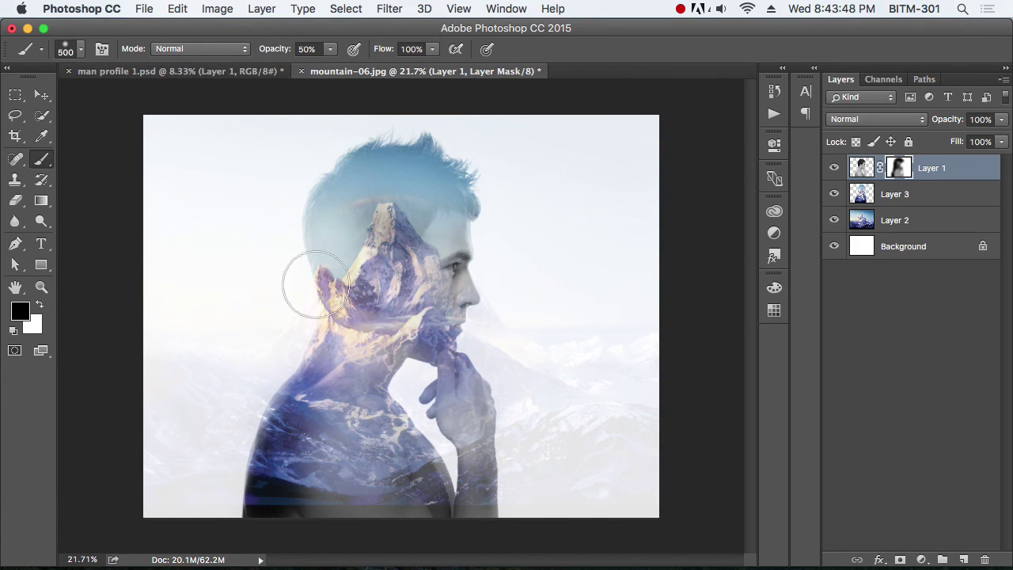
mouse_move(507, 202)
mouse_down()
mouse_move(436, 208)
mouse_move(489, 240)
mouse_move(419, 203)
mouse_move(327, 238)
mouse_move(326, 275)
mouse_up()
mouse_move(263, 386)
mouse_down()
mouse_move(406, 516)
mouse_move(267, 530)
mouse_up()
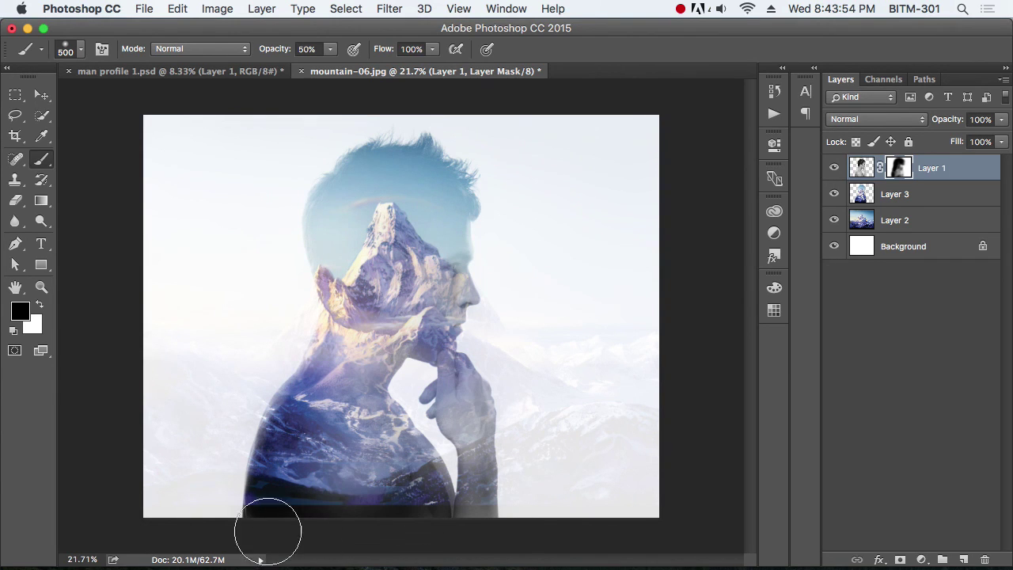
drag(519, 511, 285, 533)
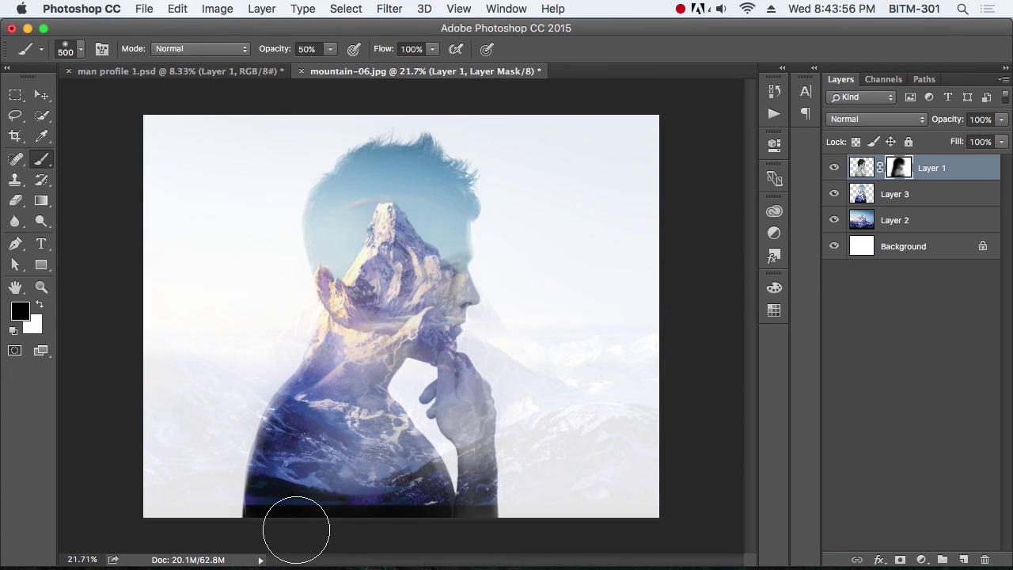
drag(220, 519, 315, 471)
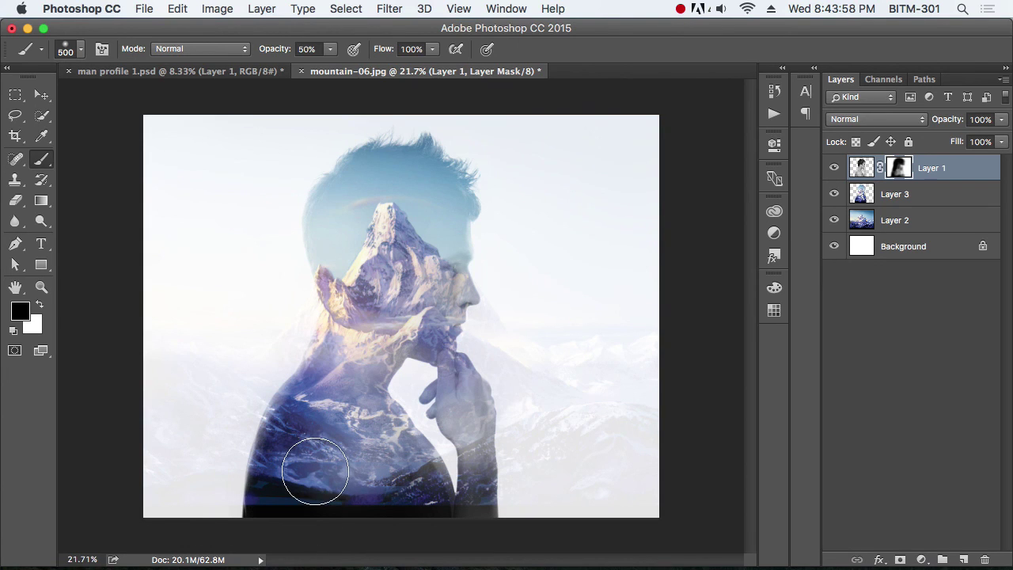
Fade the backdrop mountain Layer 2 to 5% opacity, then zoom in and out to review.
key(v)
click(910, 225)
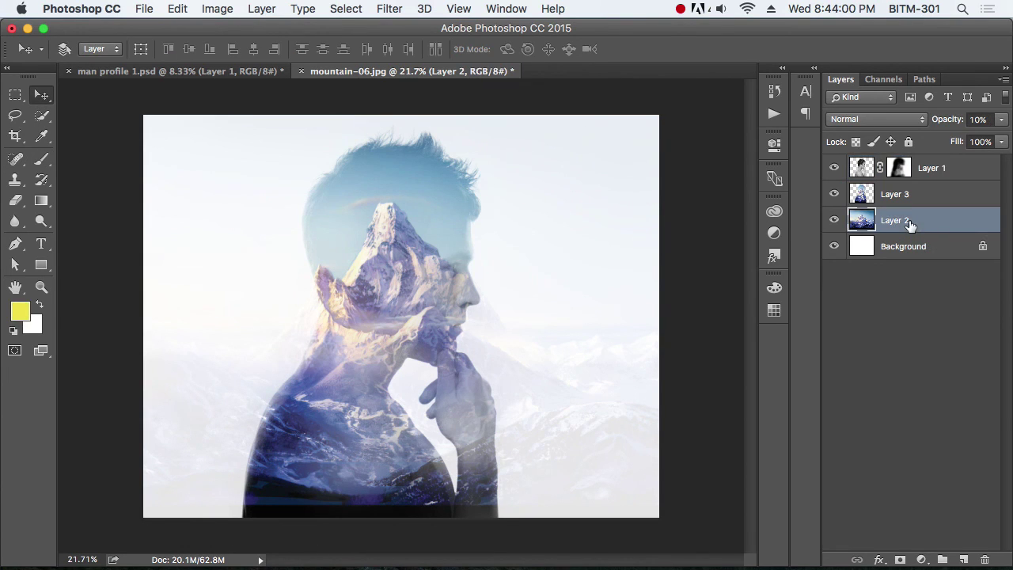
key(0)
key(5)
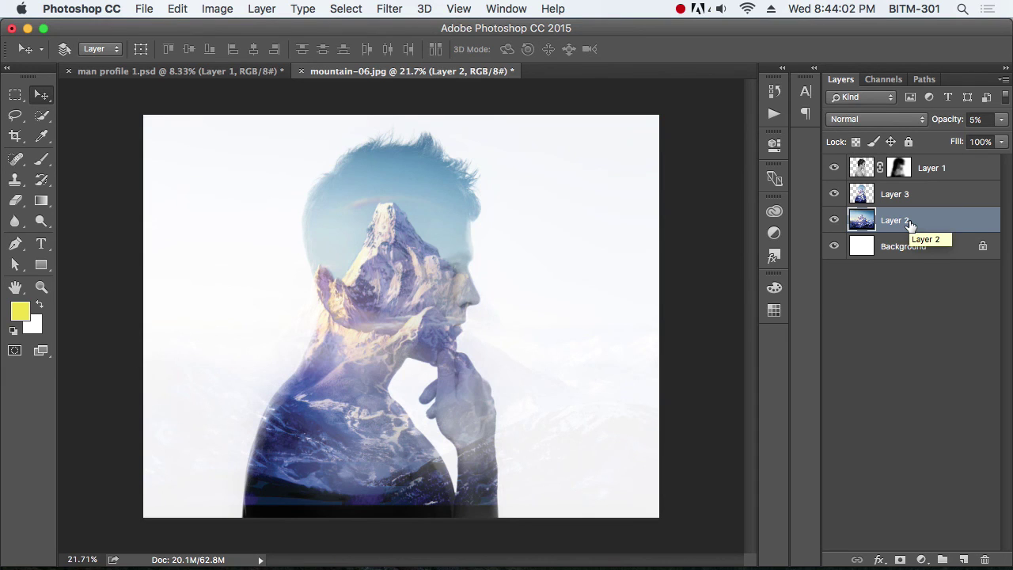
key(ctrl+plus)
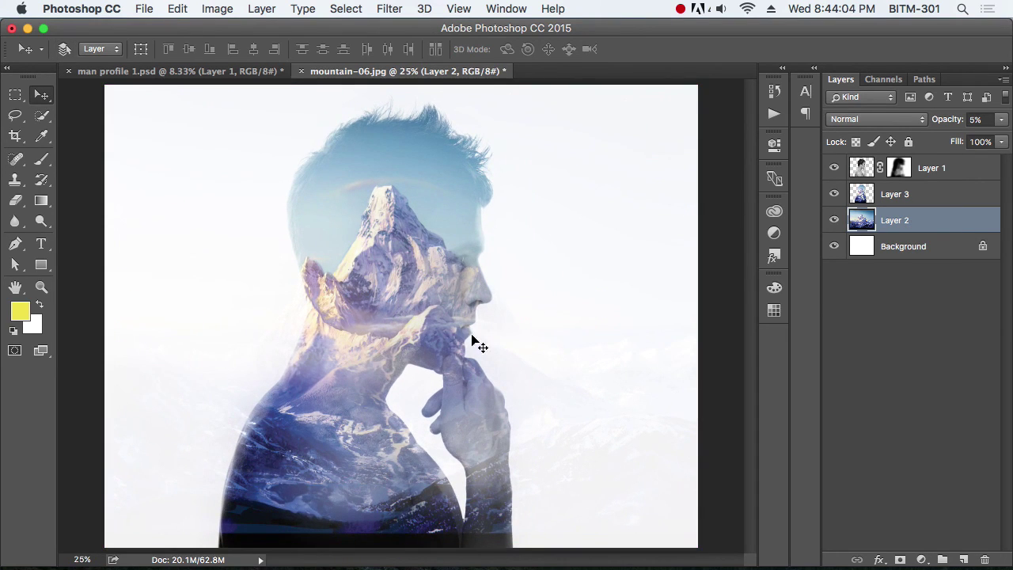
alt+click(412, 324)
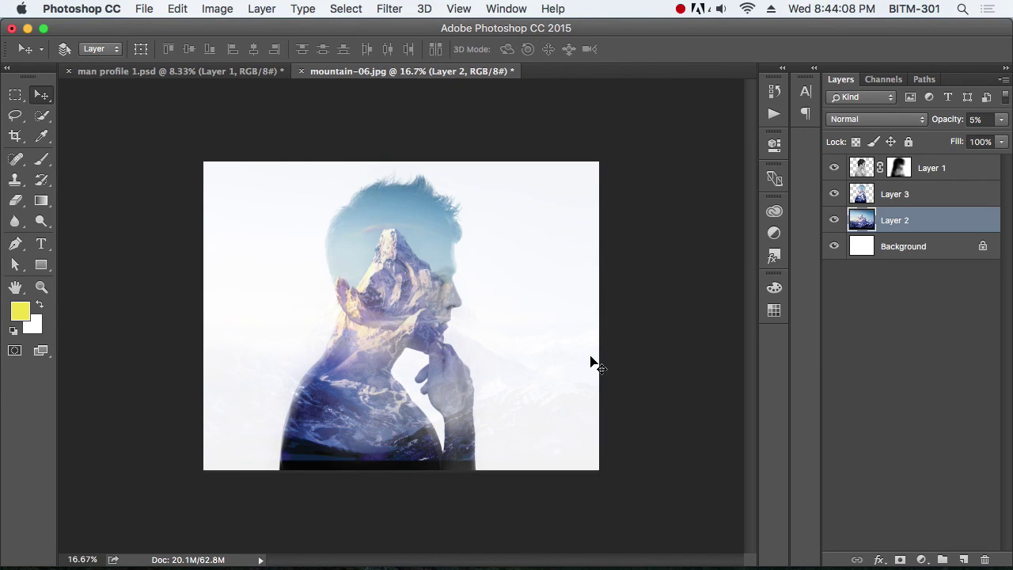